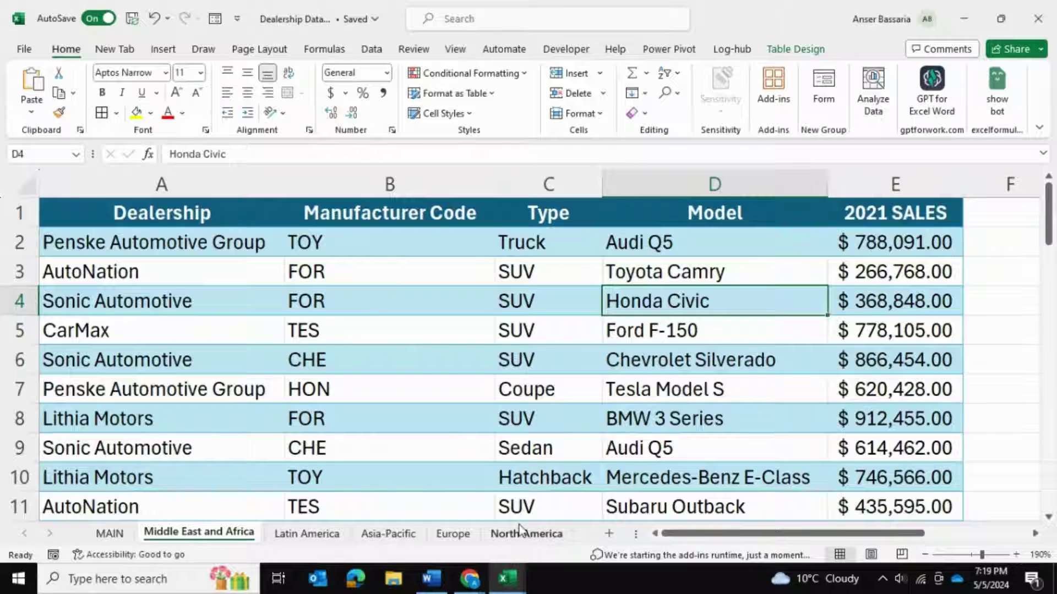
- Browse the Latin America, Asia-Pacific, Europe and North America sales sheets
click(290, 536)
click(376, 535)
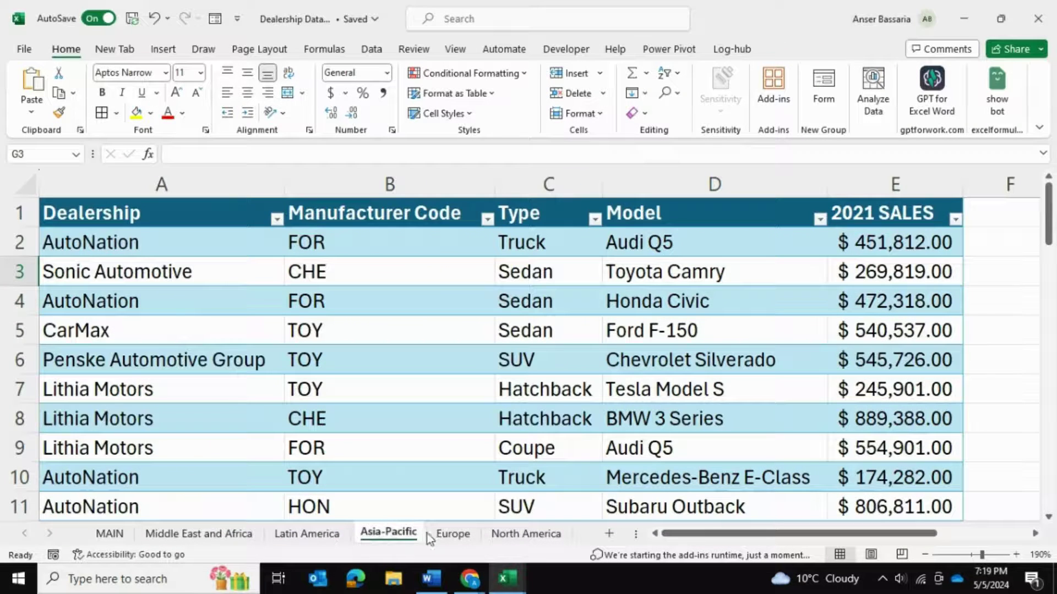
click(453, 534)
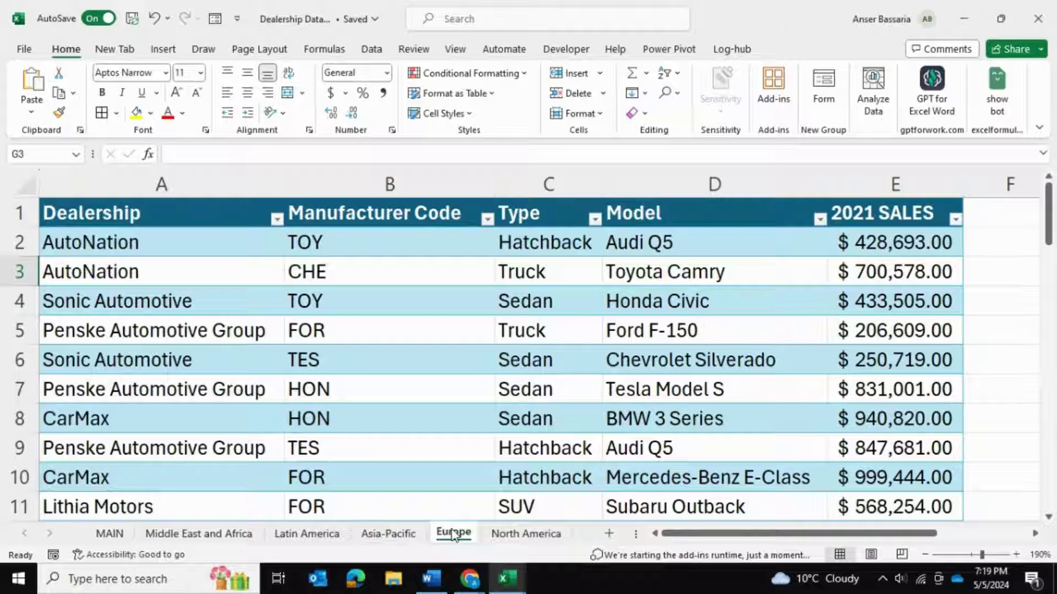
click(505, 535)
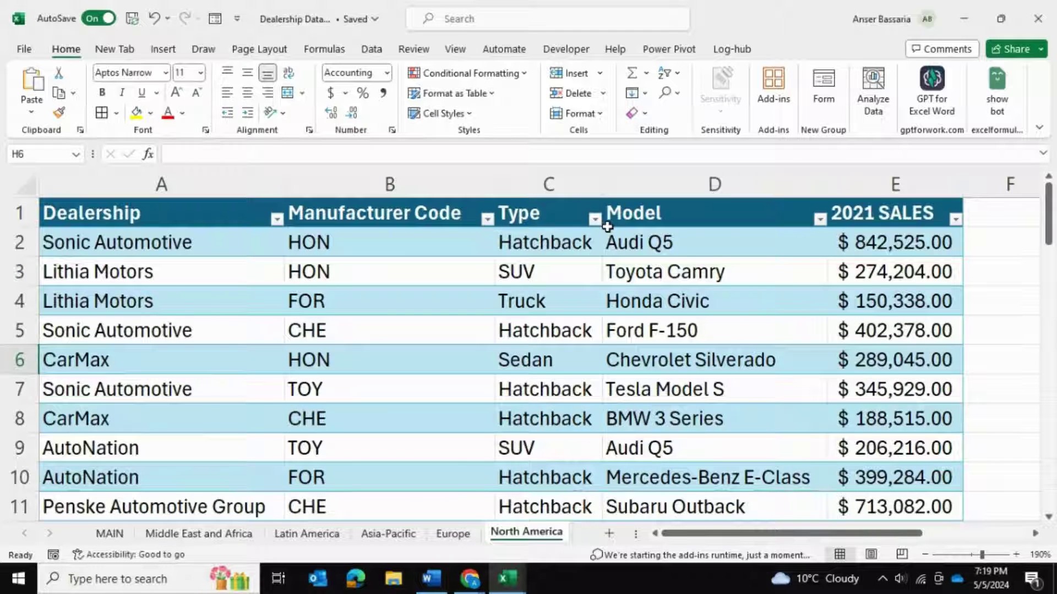
- Inspect North America's 2021 SALES values and the Audi Q5 and Toyota Camry entries
click(844, 200)
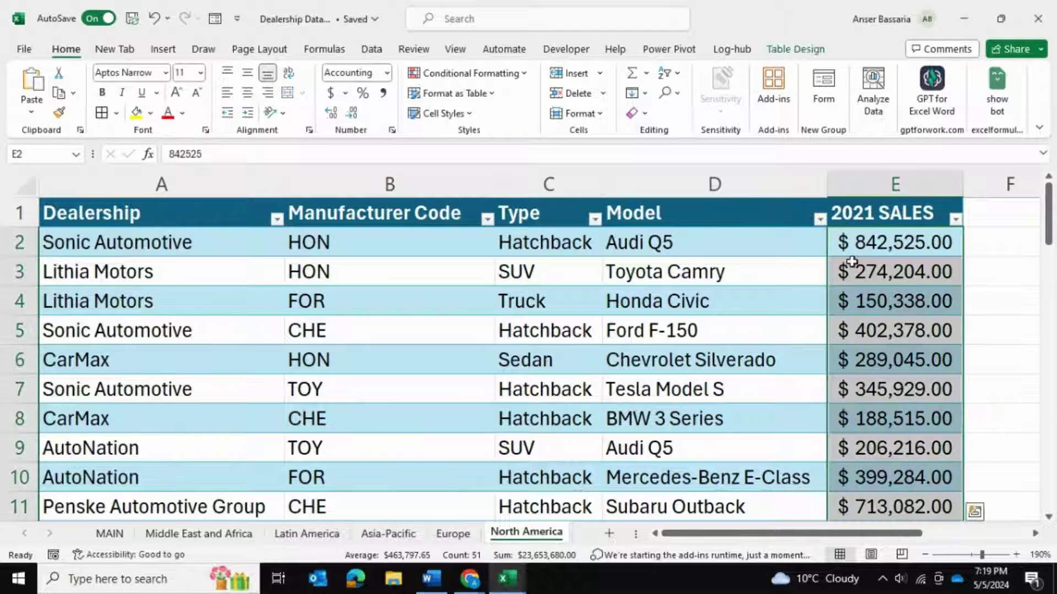
click(627, 254)
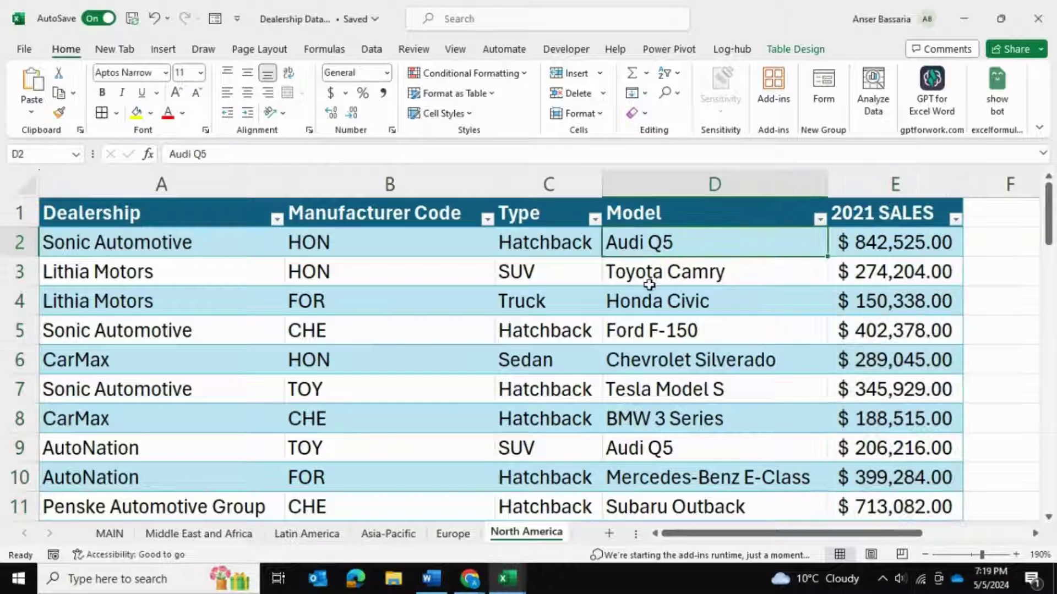
click(650, 283)
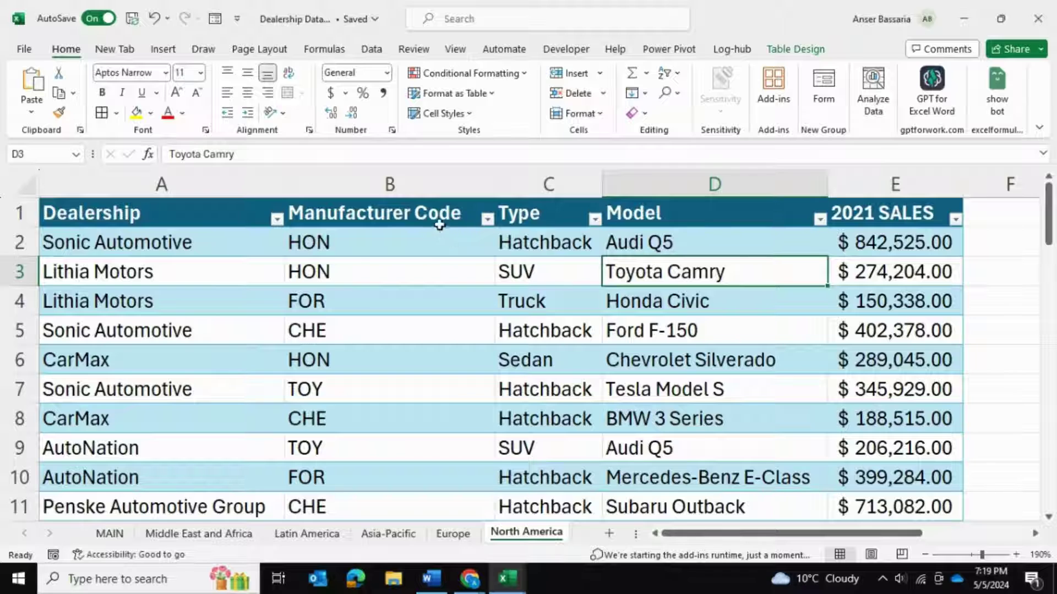
click(110, 533)
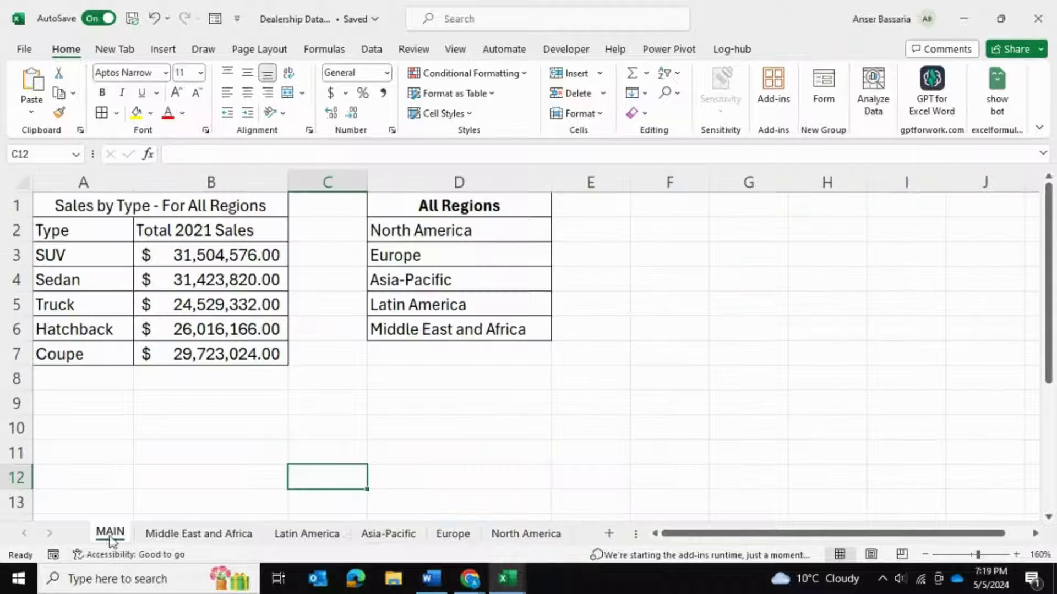
click(502, 346)
drag(461, 203, 472, 331)
click(585, 222)
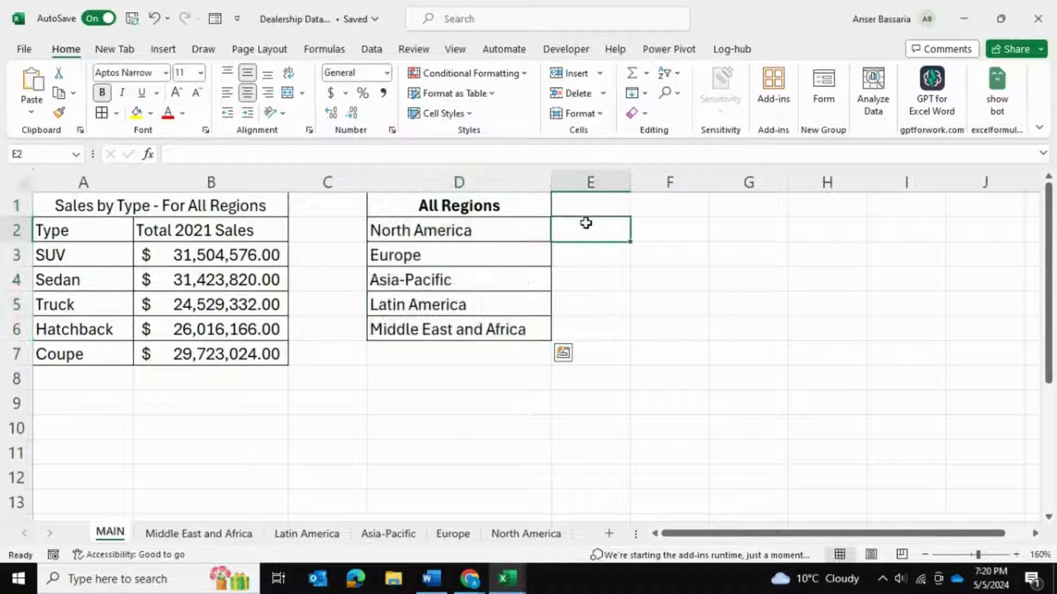
drag(427, 203, 410, 258)
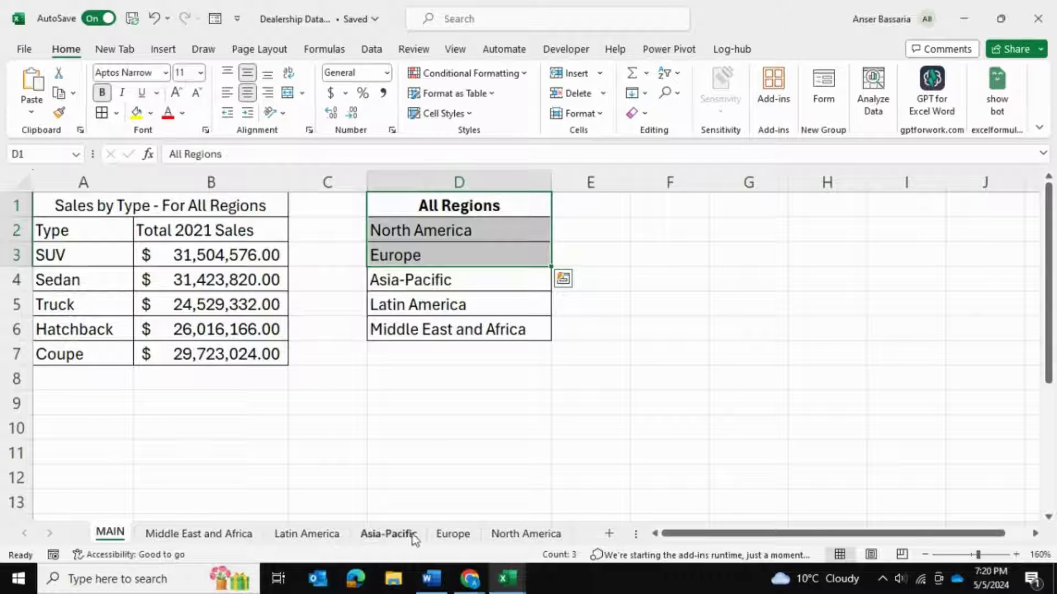
drag(516, 251, 523, 328)
click(639, 295)
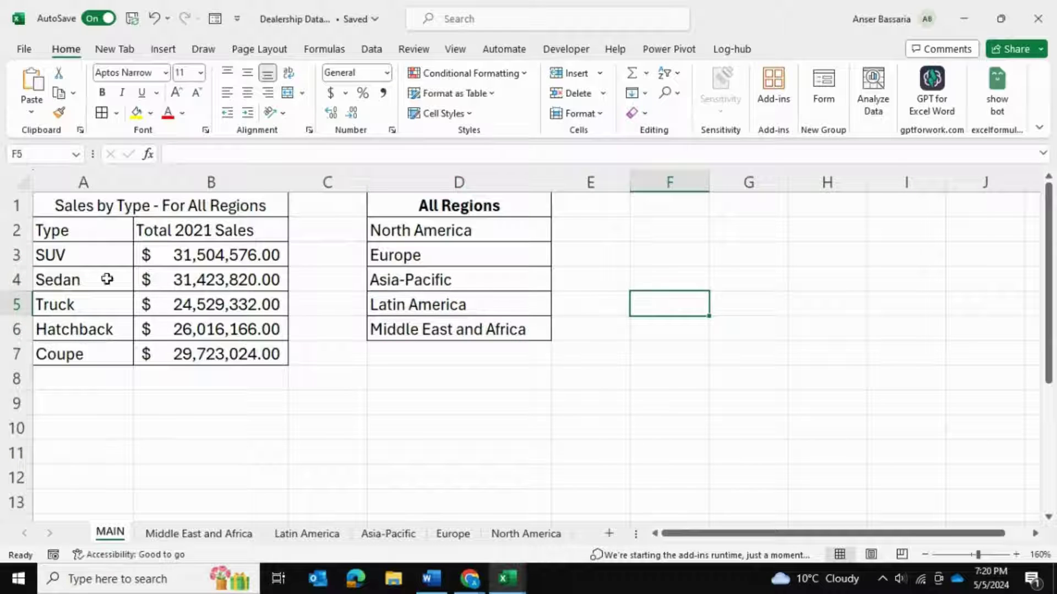
drag(85, 252, 94, 362)
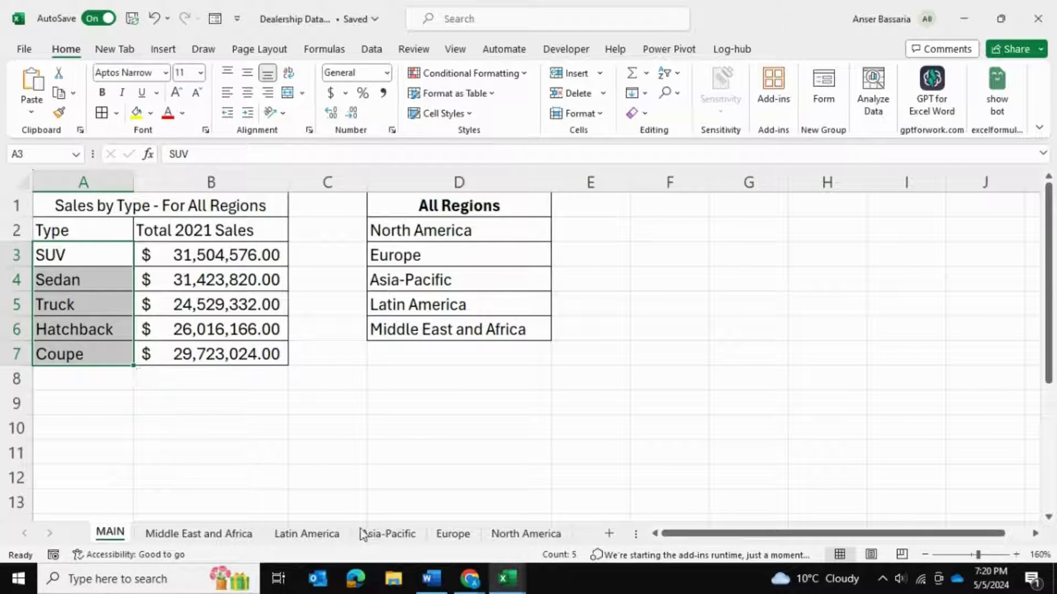
click(387, 534)
click(325, 534)
click(198, 533)
click(110, 533)
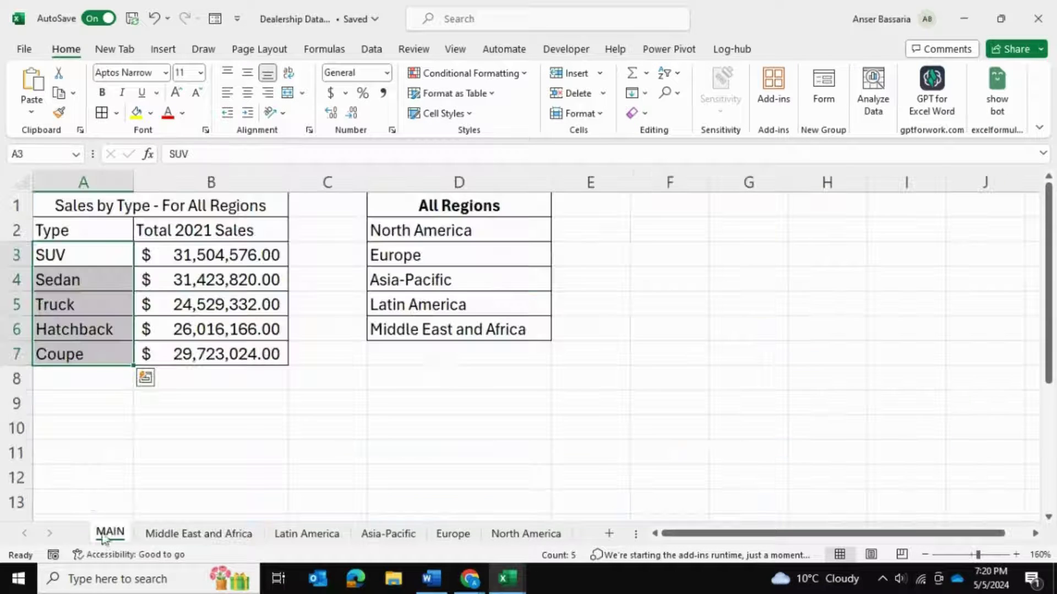
click(151, 248)
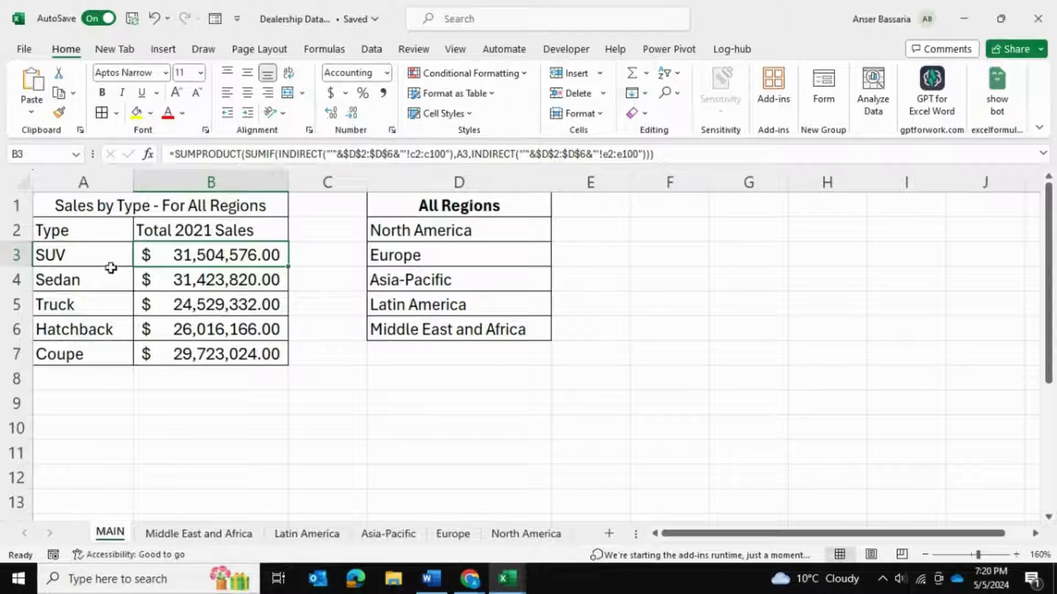
click(76, 255)
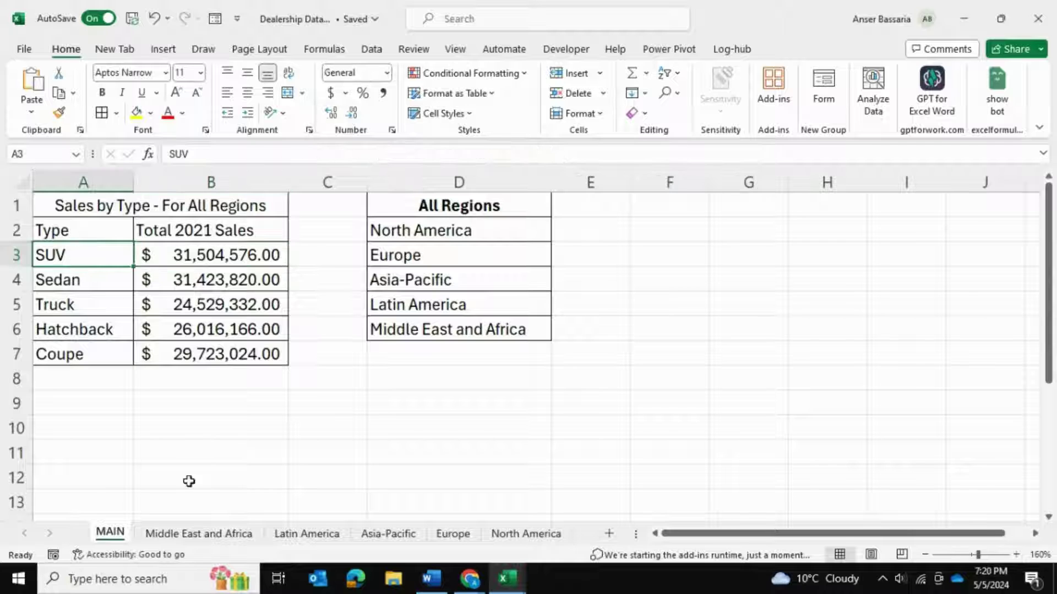
click(204, 534)
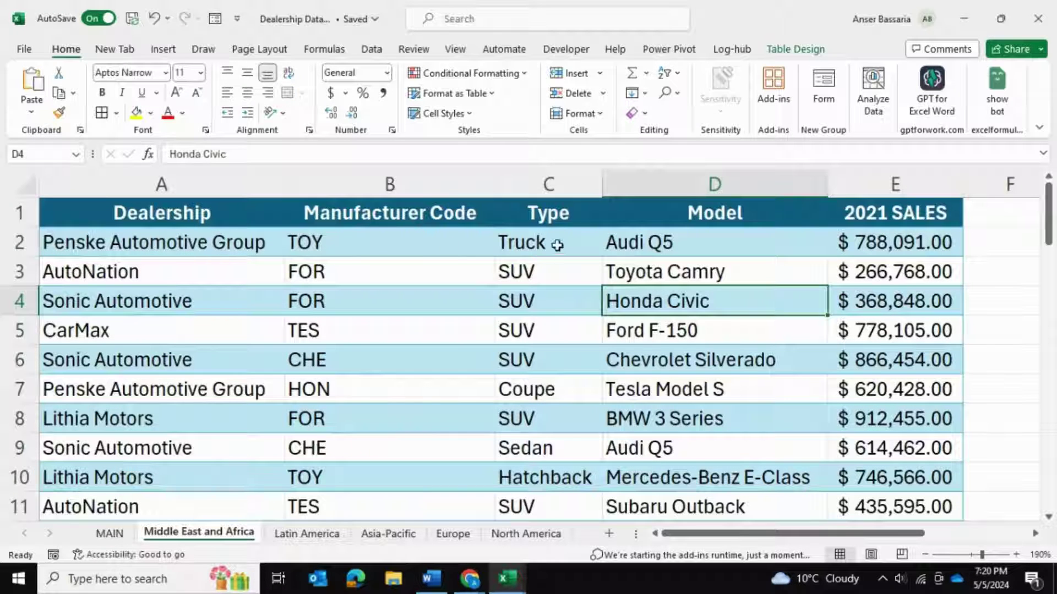
drag(554, 234, 566, 477)
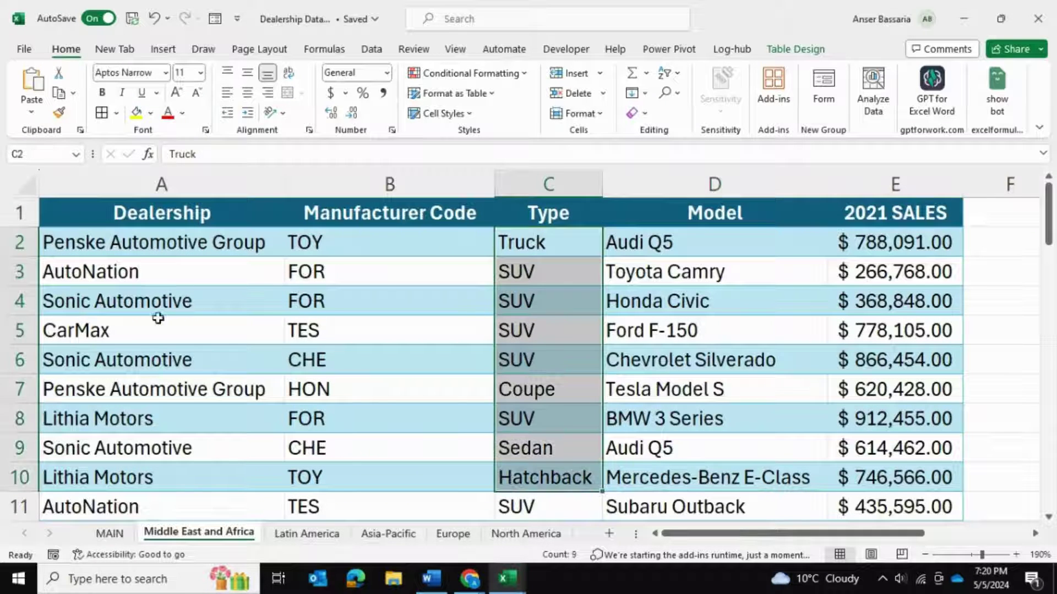
click(110, 533)
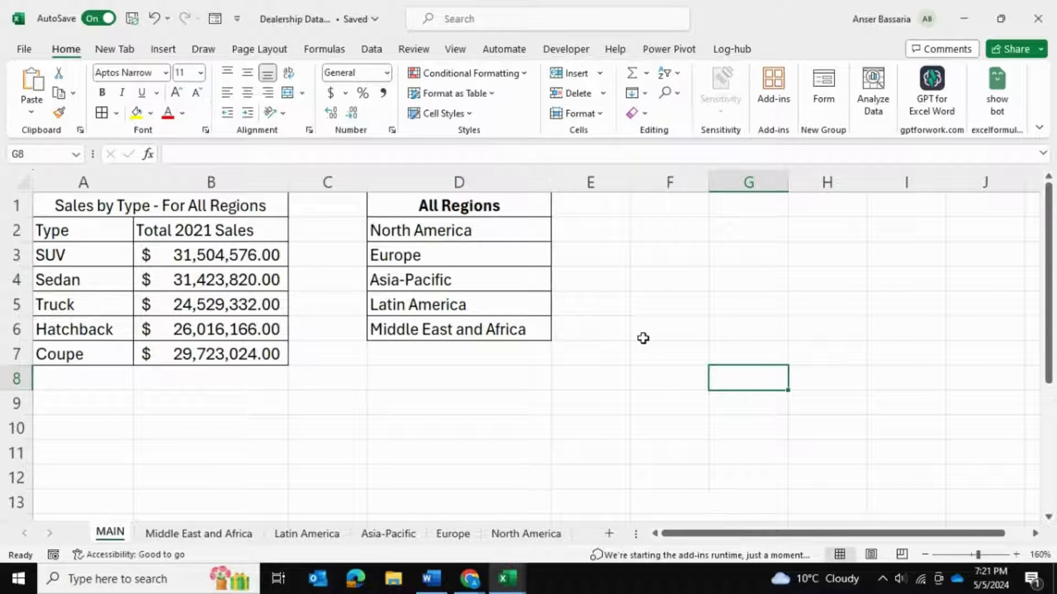
click(643, 255)
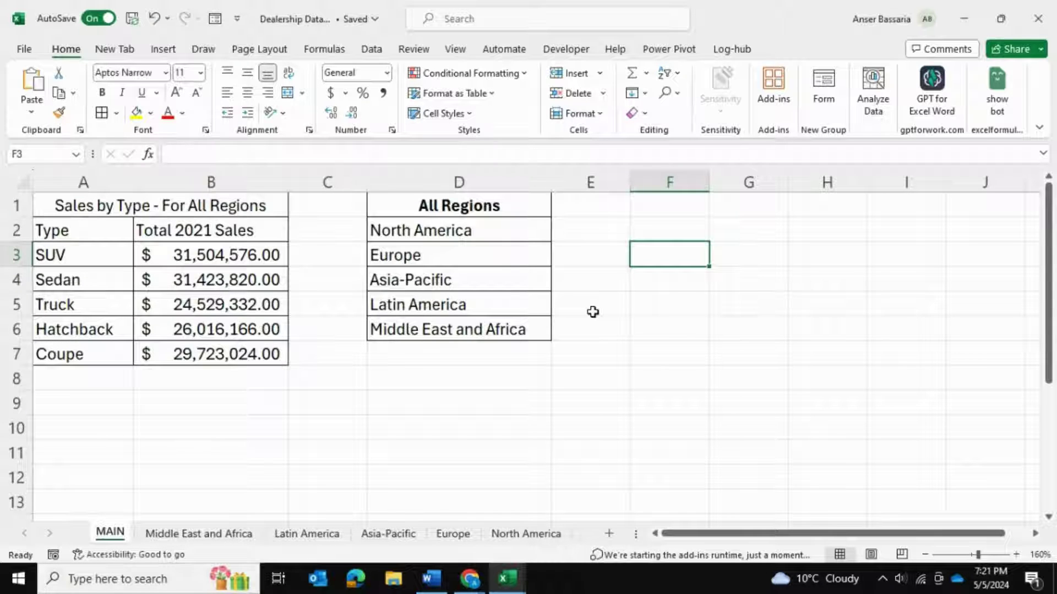
drag(505, 232, 505, 330)
click(353, 450)
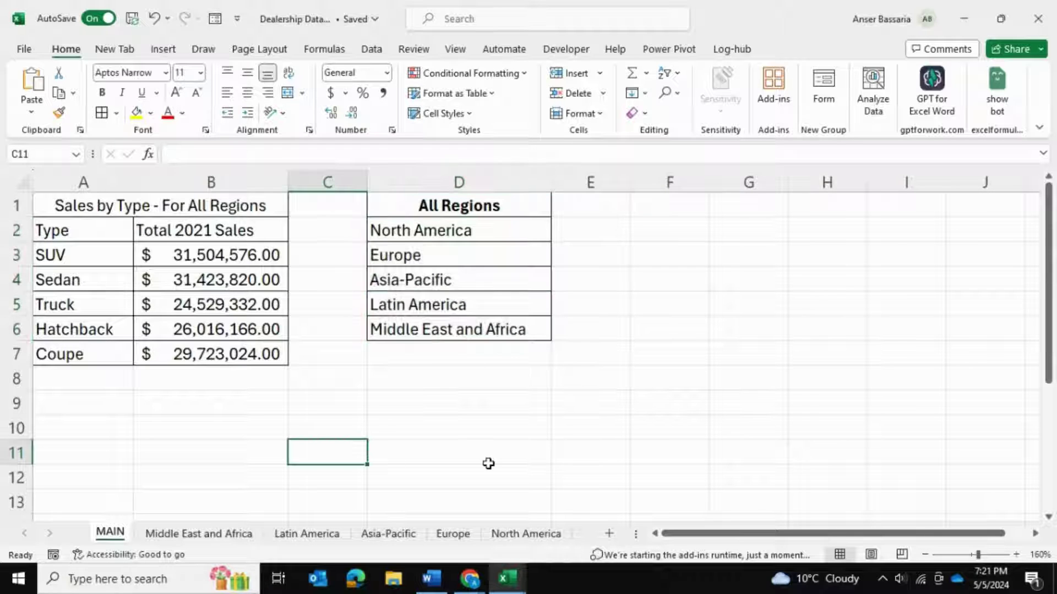
click(182, 255)
click(192, 321)
click(448, 423)
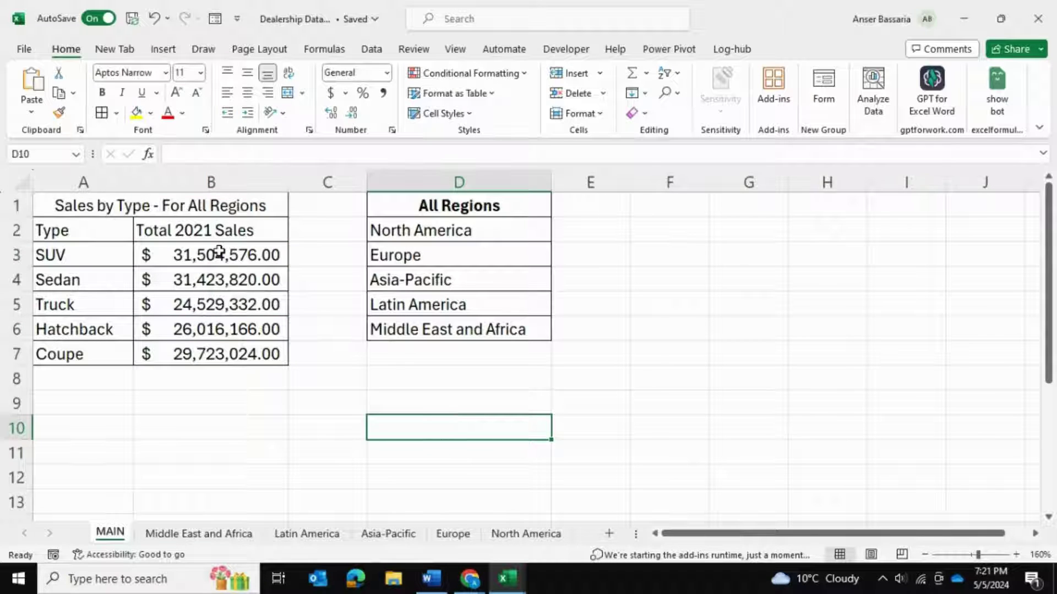
- Delete the five vehicle-type totals in B3:B7 on MAIN
drag(217, 254, 230, 354)
key(Delete)
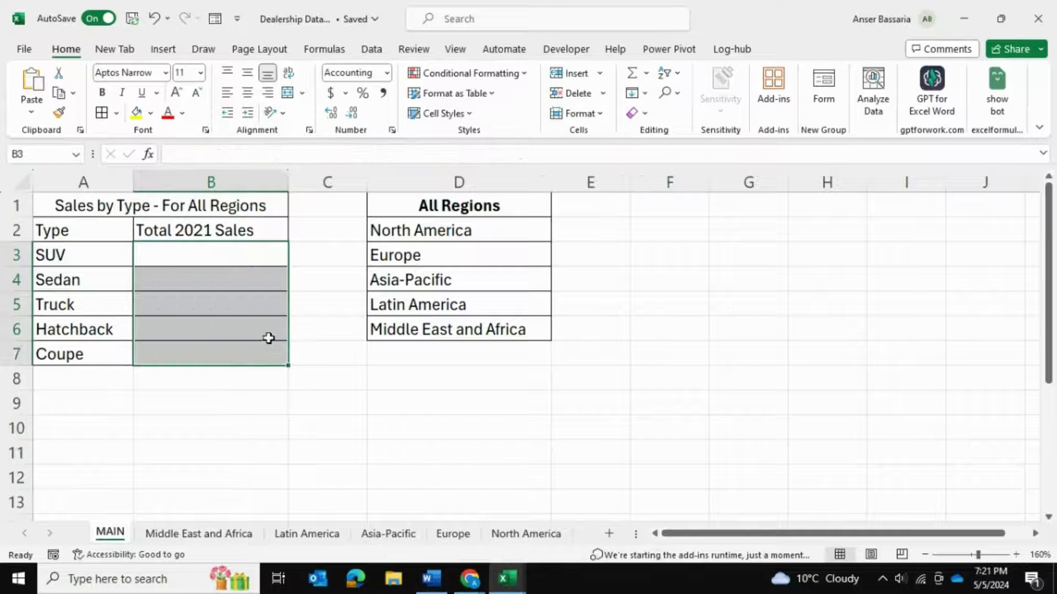
click(297, 302)
click(255, 260)
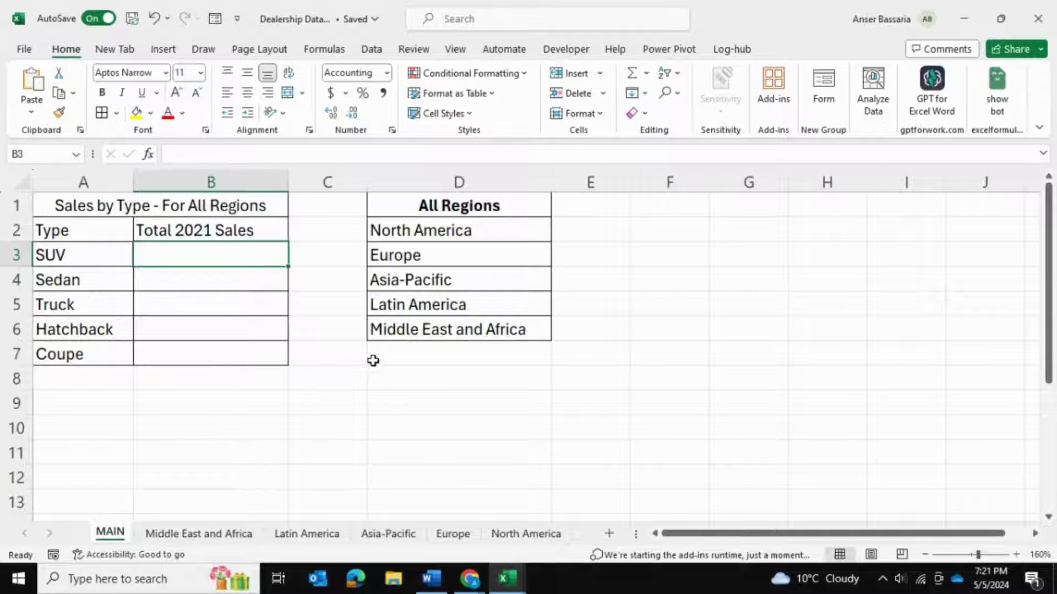
click(83, 262)
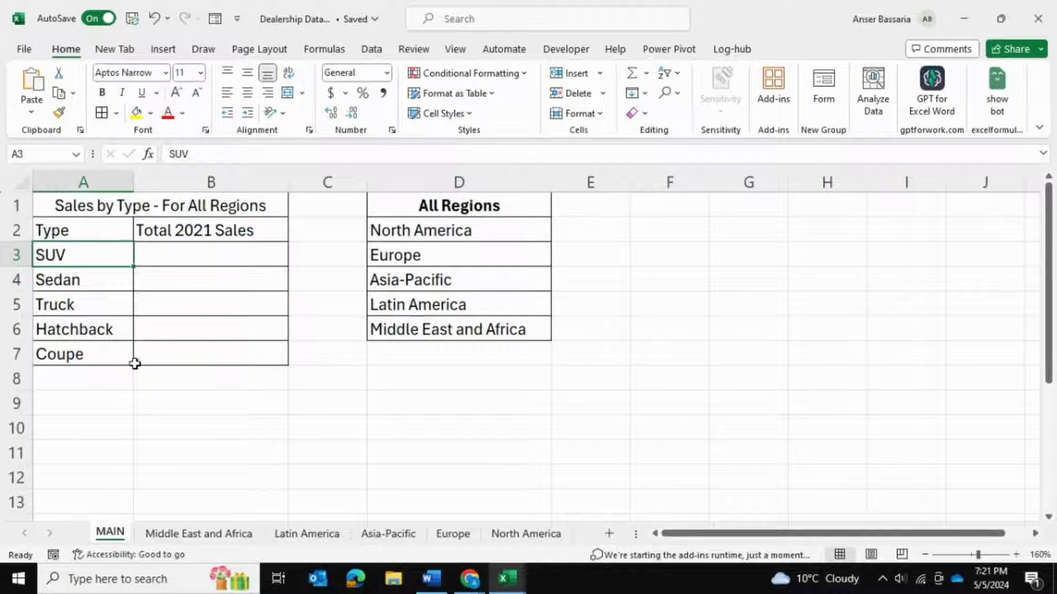
- Inspect the 2021 SALES and Type columns on the Middle East and Africa sheet
click(208, 532)
click(897, 213)
drag(897, 214, 882, 400)
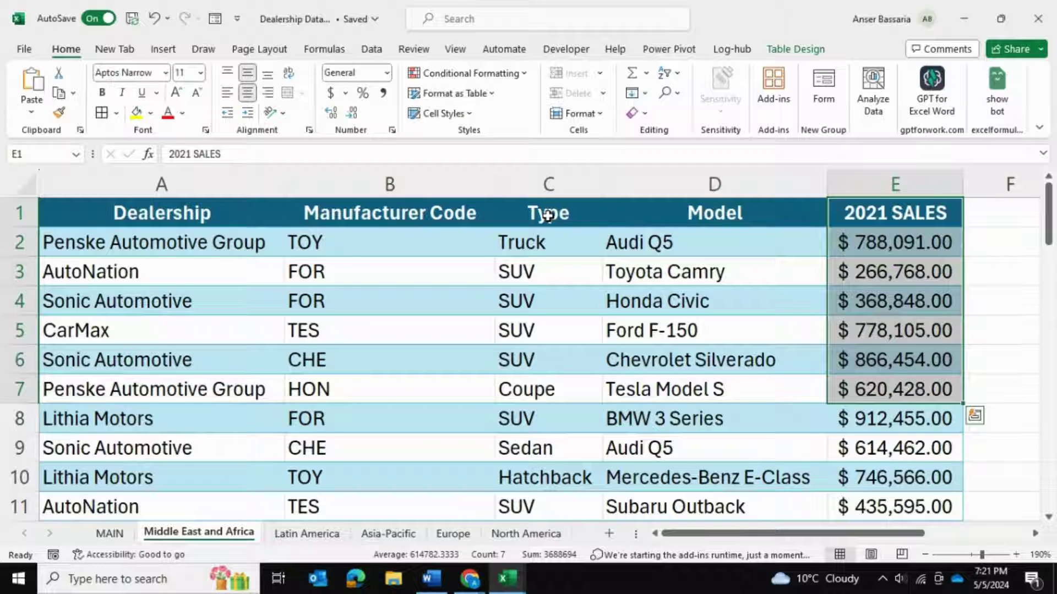
drag(556, 209, 571, 436)
- Review the Latin America, Asia-Pacific, Europe and North America sheets, then select MAIN's B3
click(326, 536)
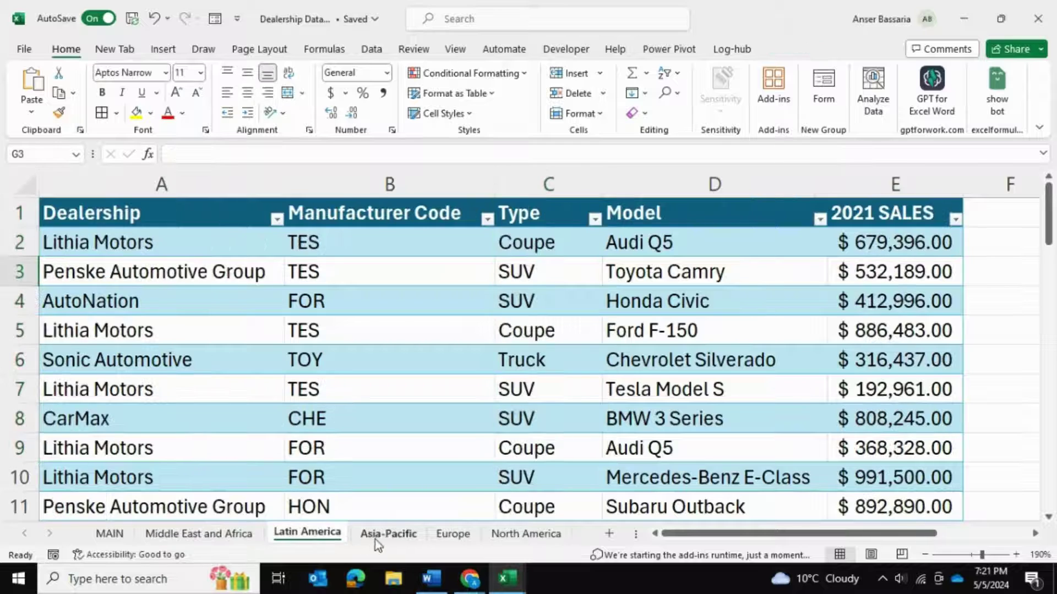
click(380, 538)
click(442, 537)
click(528, 536)
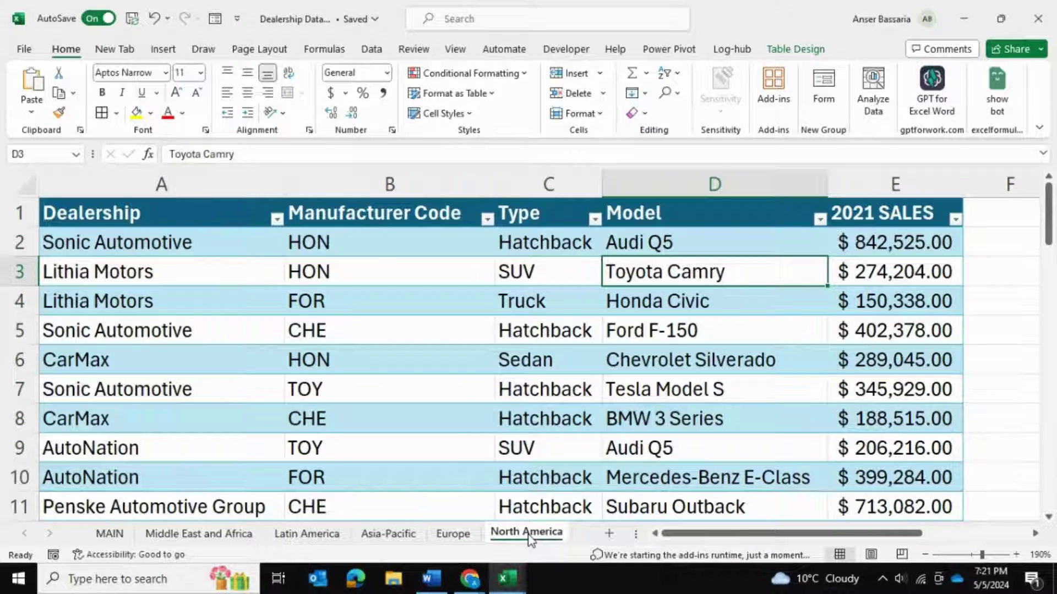
click(109, 533)
click(220, 430)
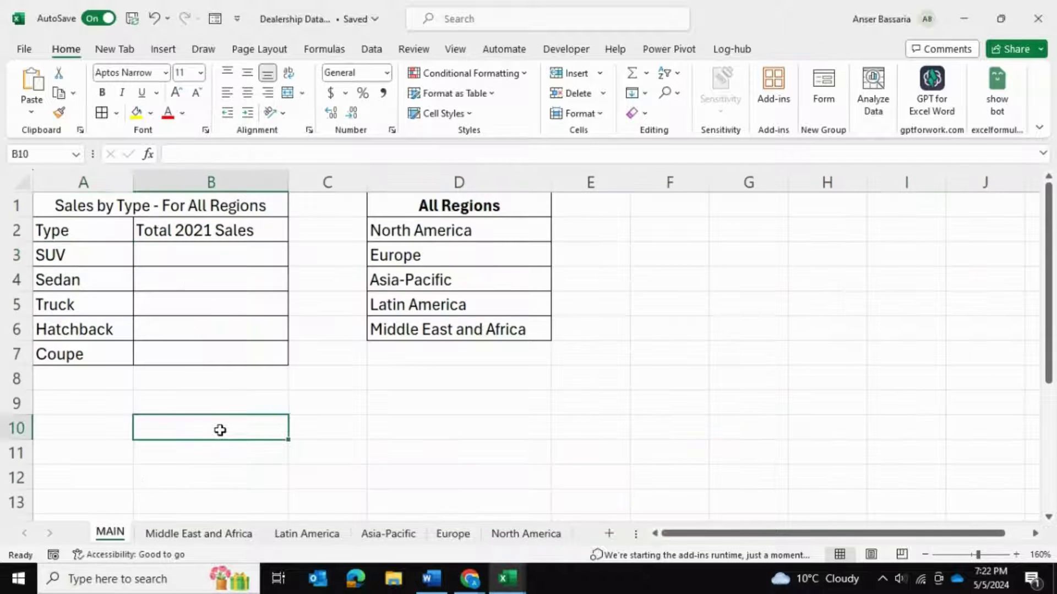
click(158, 252)
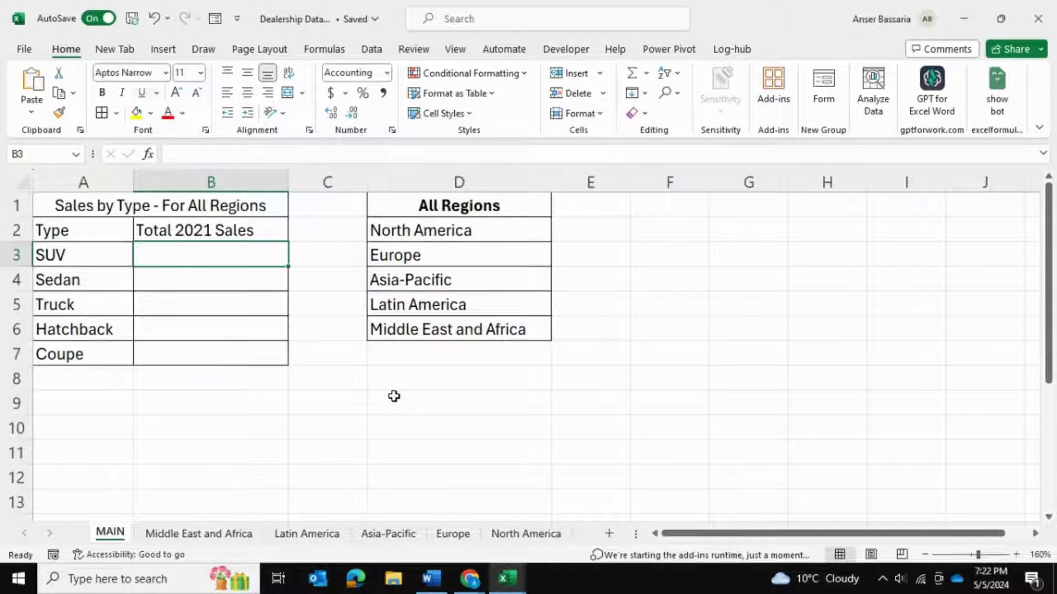
- Enter ='Middle East and Africa'!B2 in MAIN's B3
text(=)
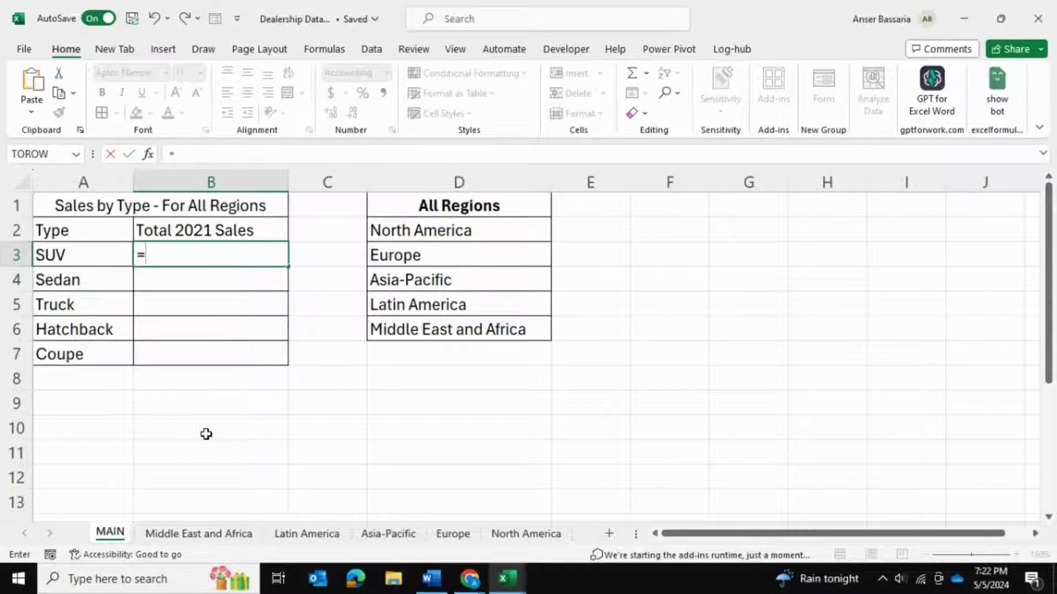
click(228, 535)
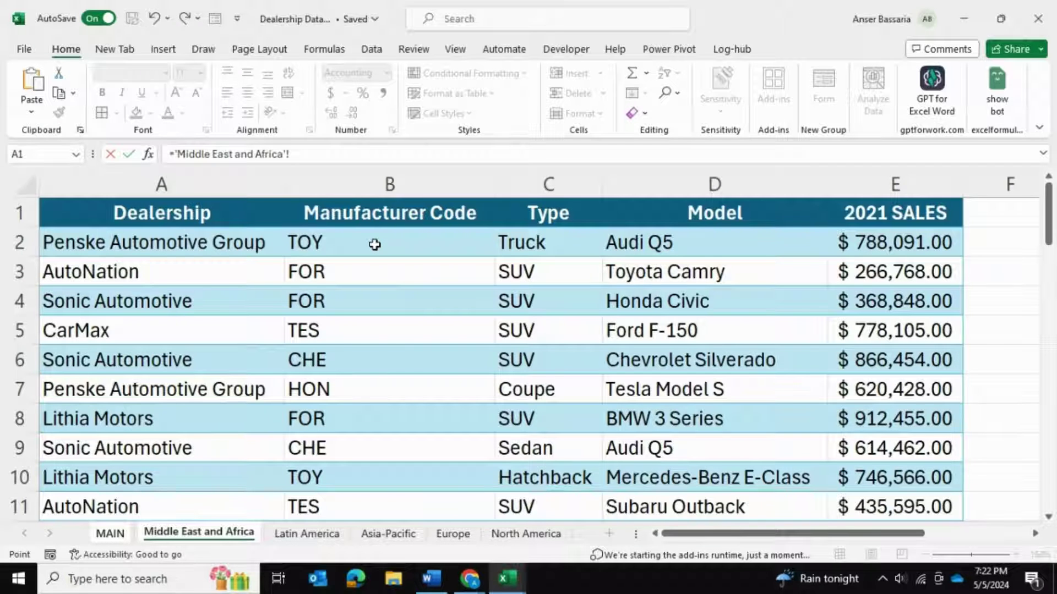
click(355, 249)
key(Return)
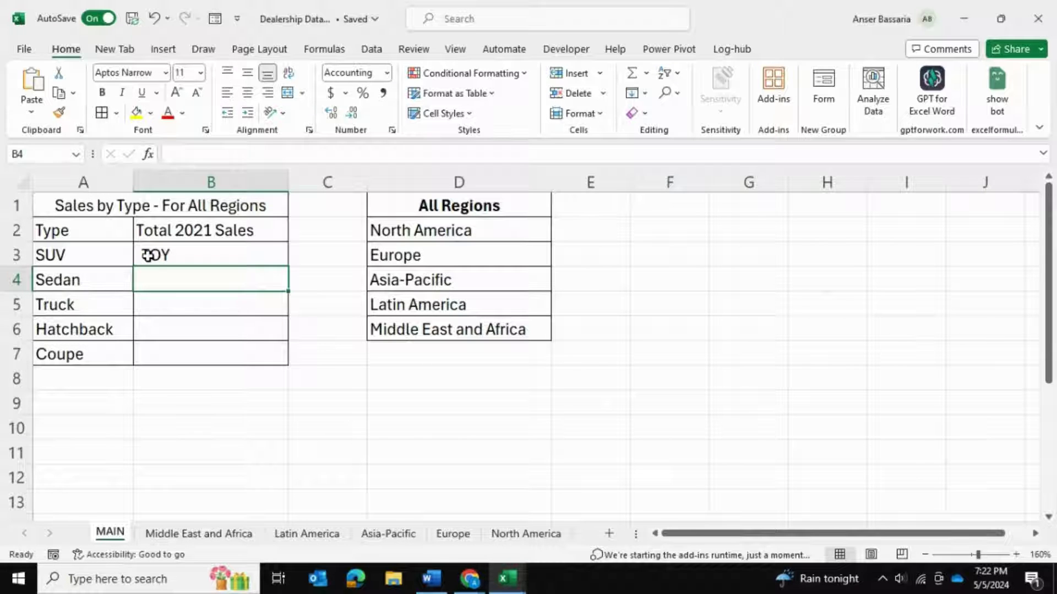
- Compare B3's cross-sheet formula with the TOY code in Middle East and Africa's B2
click(214, 533)
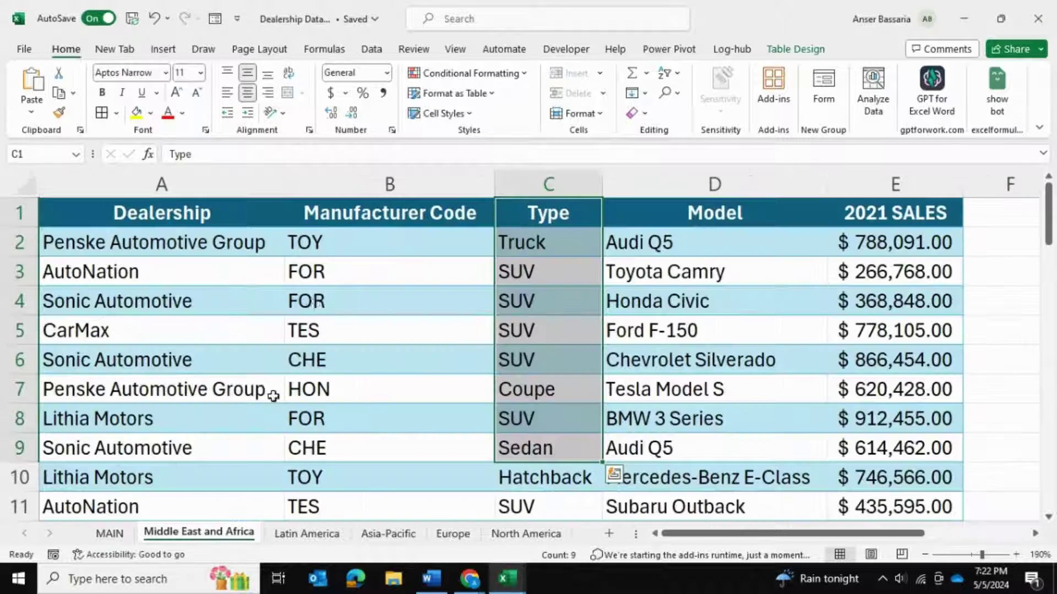
click(350, 243)
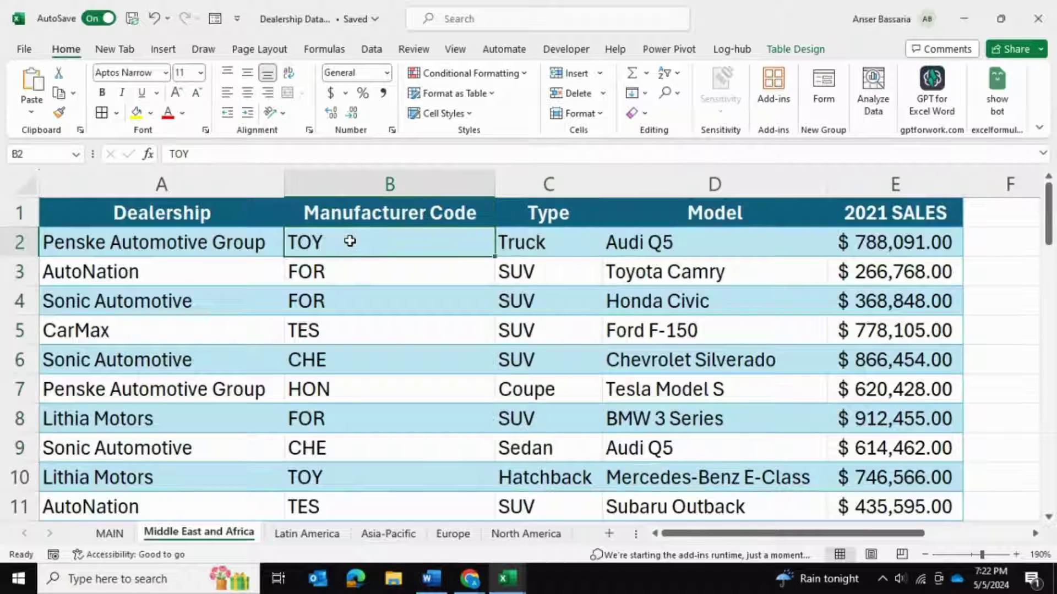
click(117, 535)
click(223, 257)
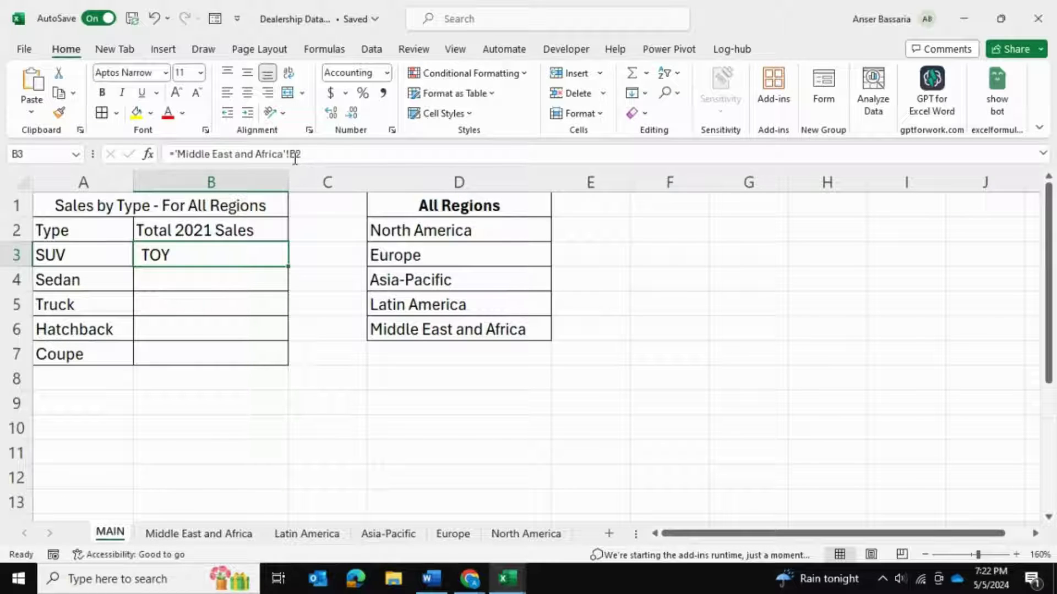
click(221, 534)
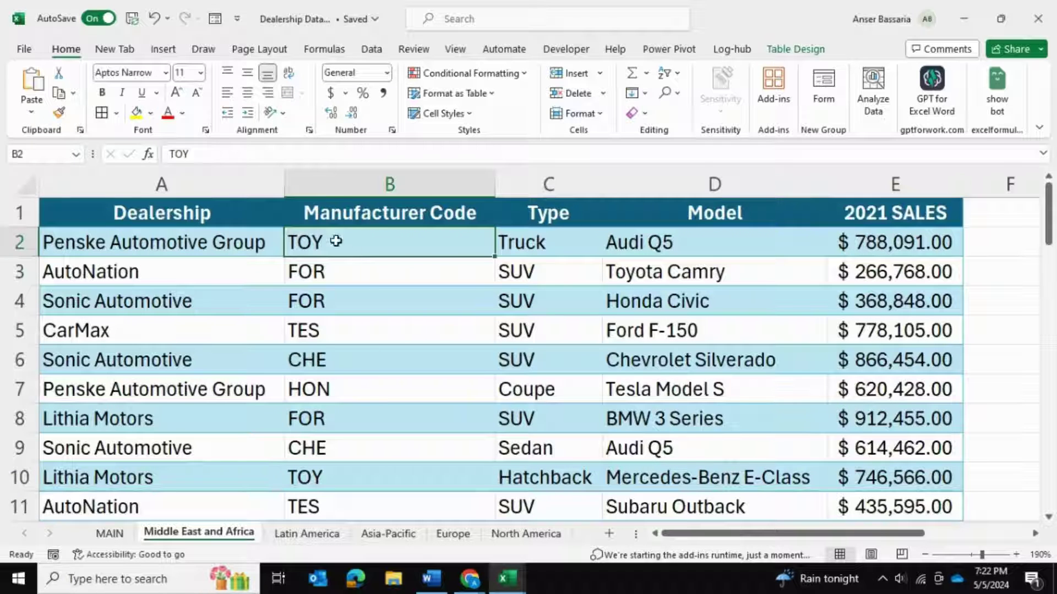
click(109, 534)
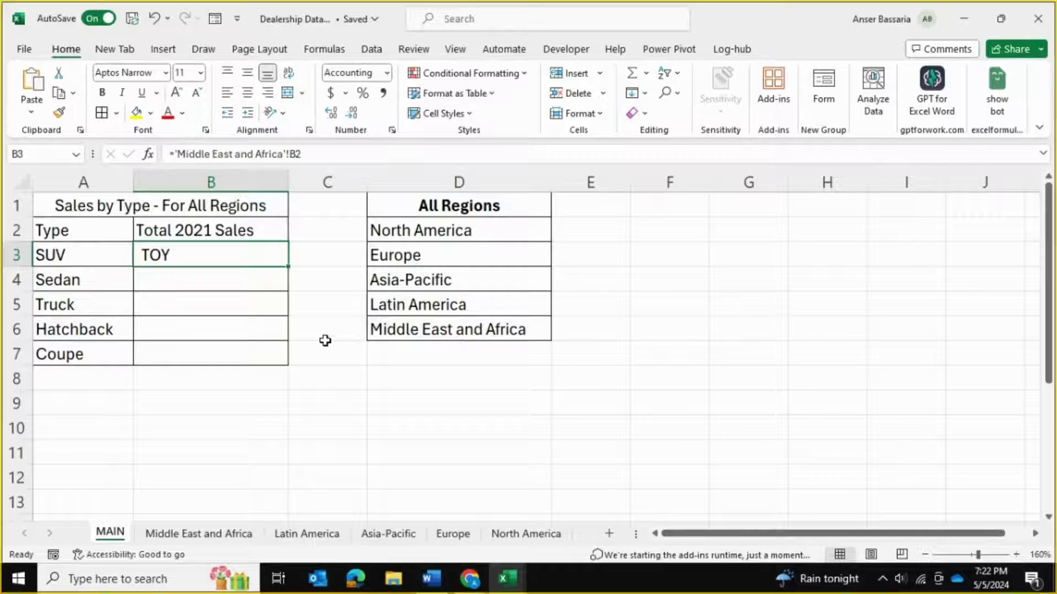
- Snip the B3 formula bar to the clipboard and select F3
key(super+shift+s)
drag(165, 138, 317, 177)
click(706, 254)
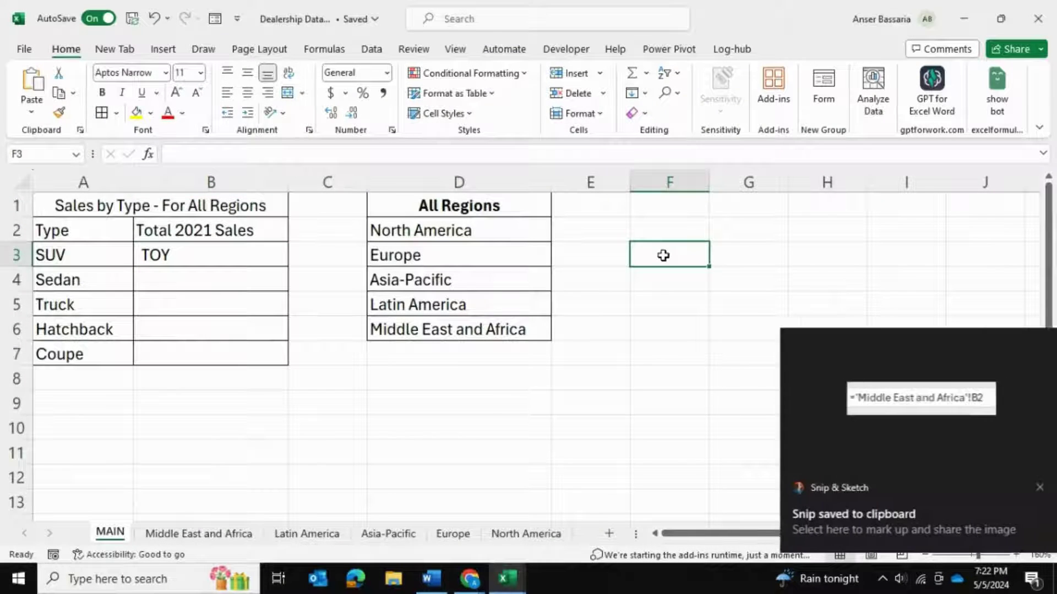
- Paste the formula picture at F3, then check the Middle East and Africa Type column and TOY code
key(ctrl+v)
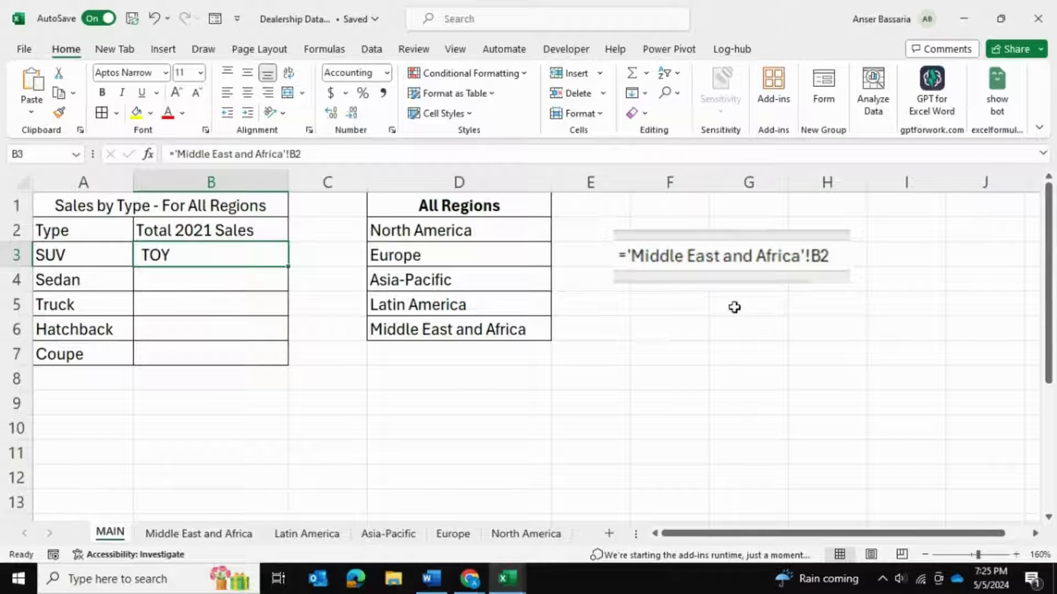
click(254, 536)
scroll(679, 356, up, 17)
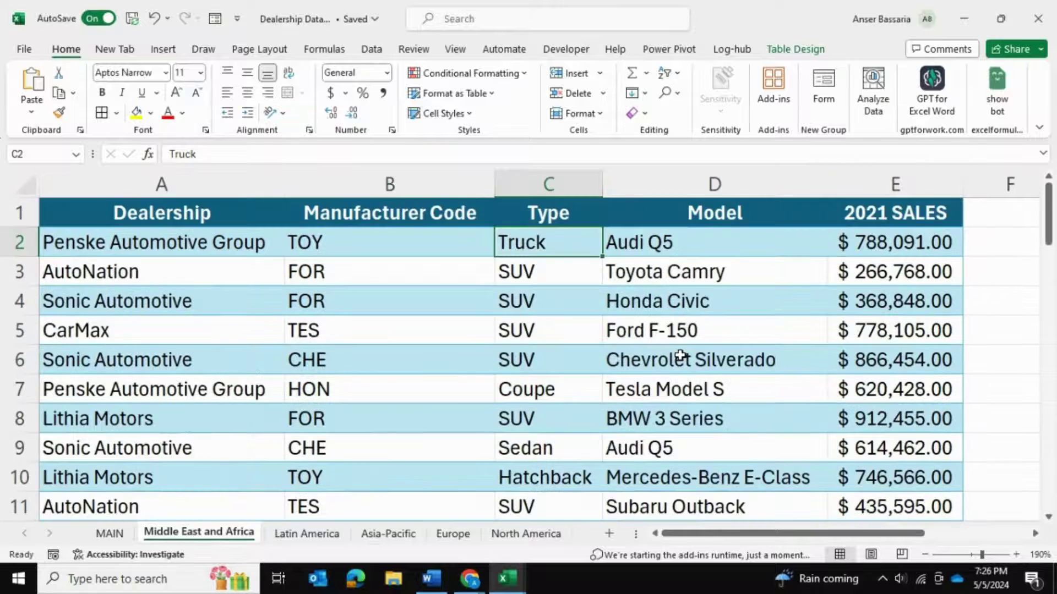
scroll(680, 356, down, 19)
scroll(681, 356, up, 2)
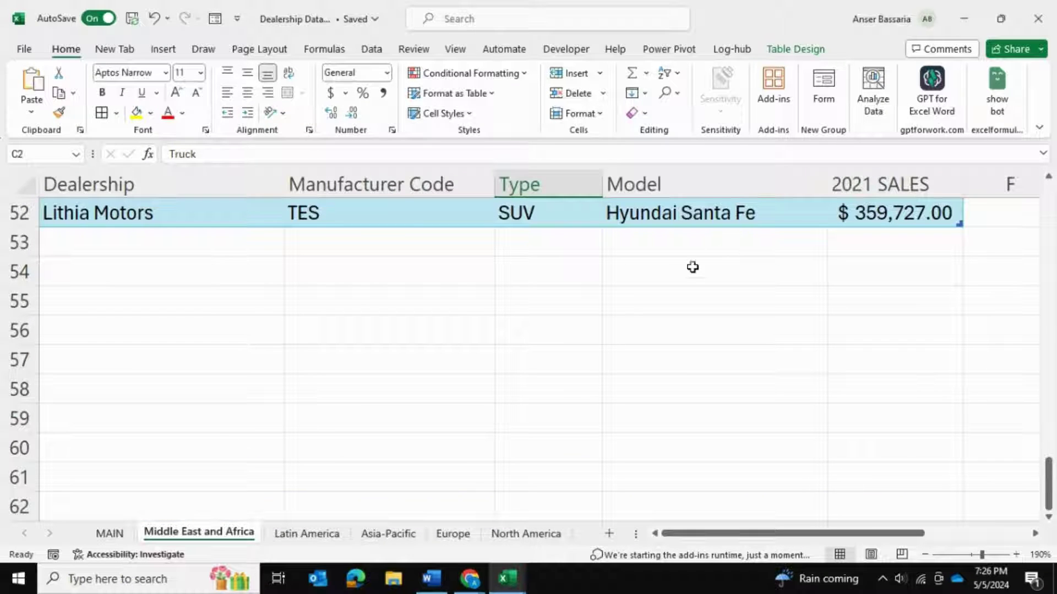
scroll(686, 274, up, 17)
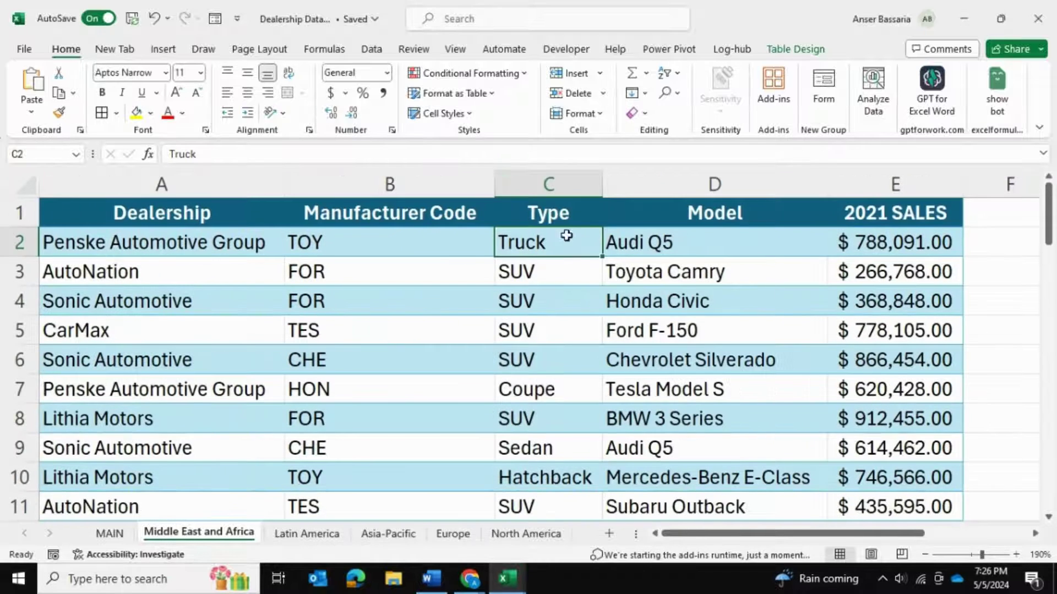
click(545, 182)
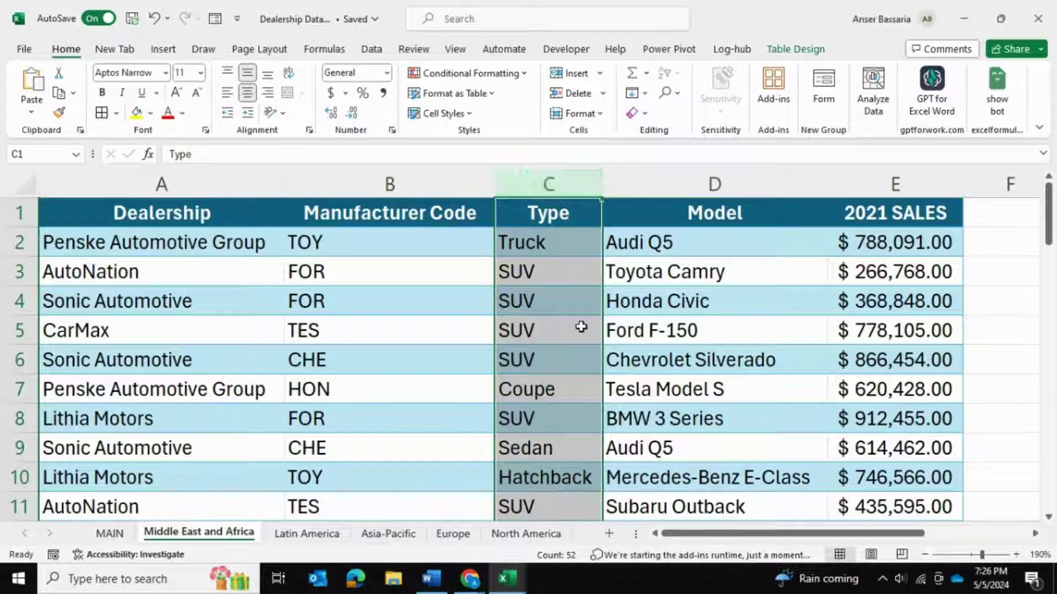
click(389, 242)
click(110, 533)
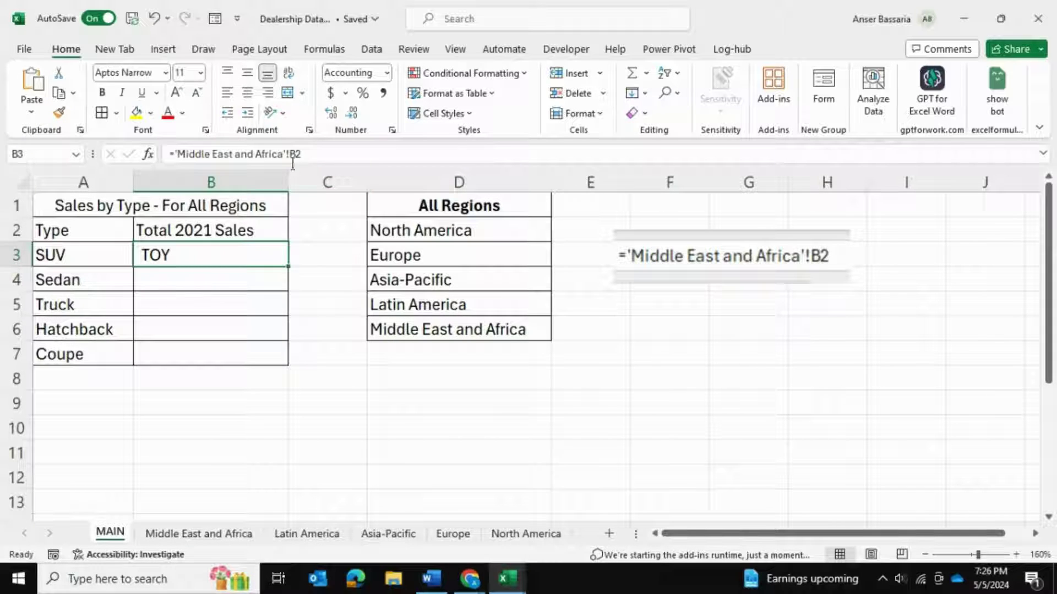
- Recheck the Middle East and Africa Type column and return to MAIN
click(208, 533)
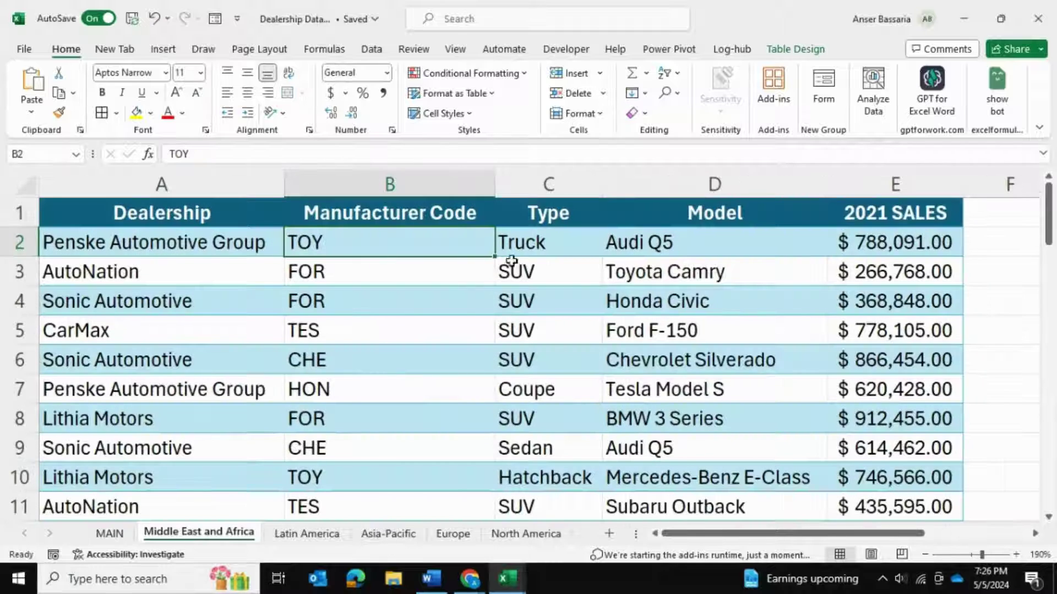
click(548, 184)
click(109, 533)
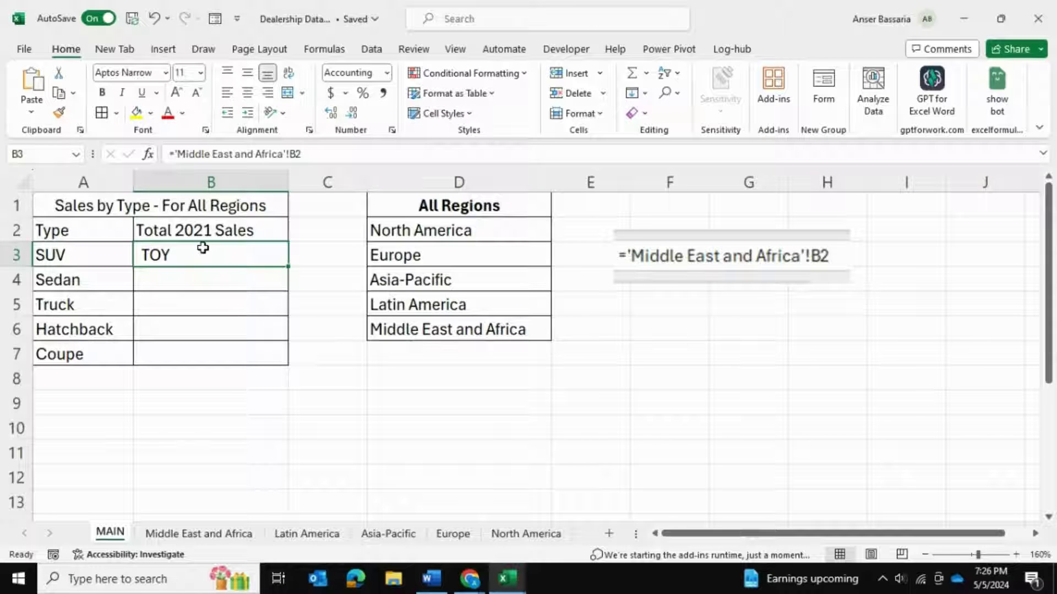
- Type =INDIRECT("'"&$D$2:$D$6&"'!c2:c150") into B3 on MAIN
text(=in)
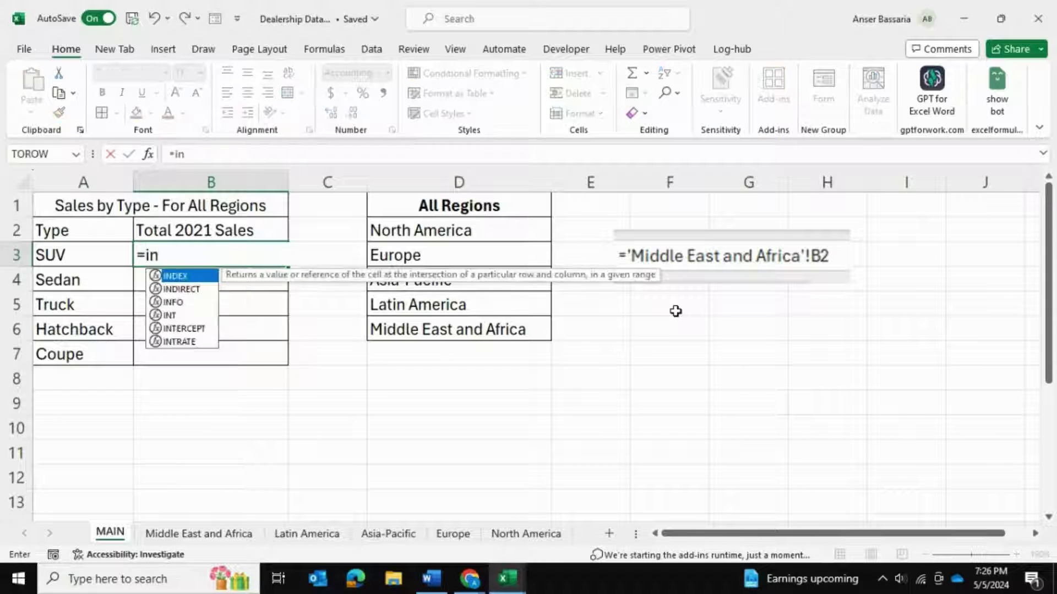
text(direct("'"&)
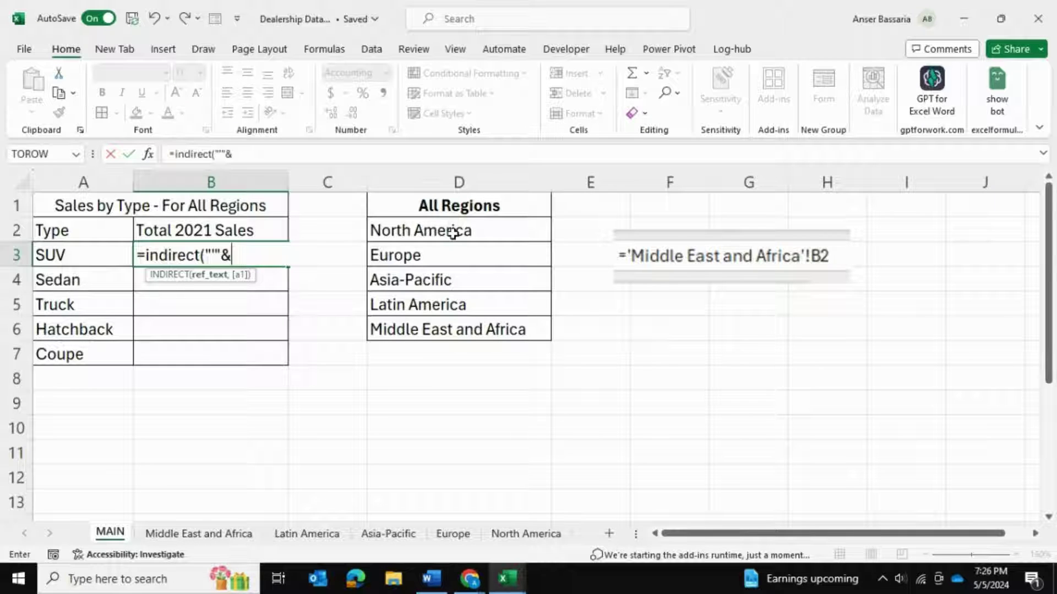
drag(453, 229, 450, 330)
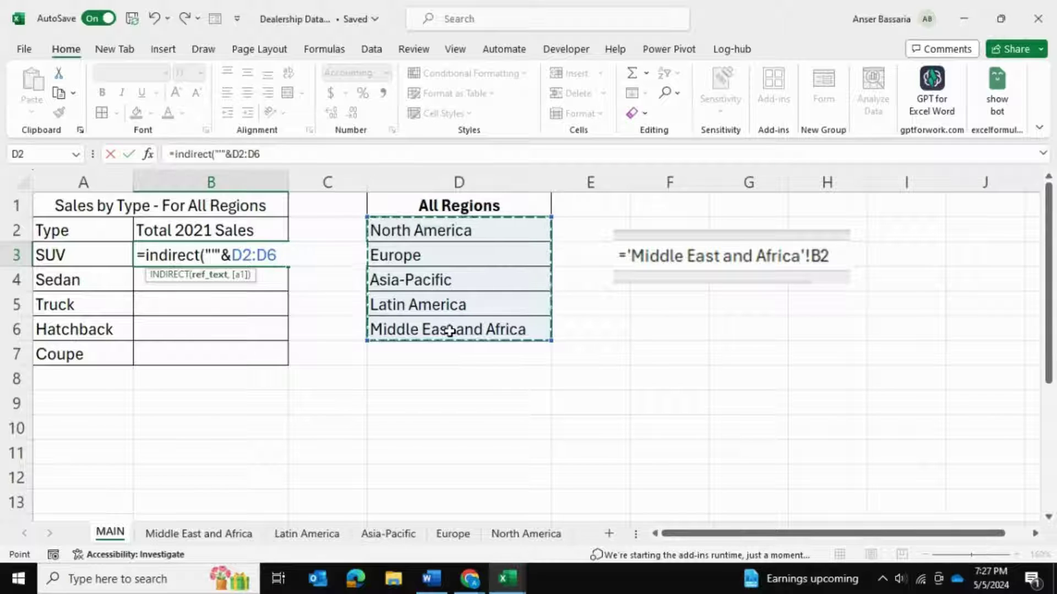
key(F4)
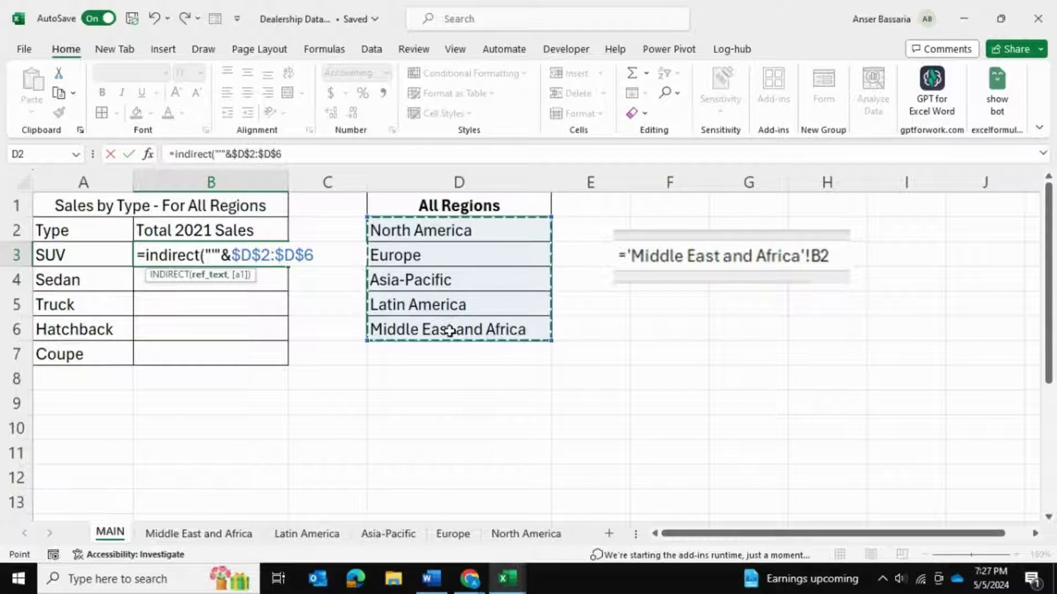
text(&)
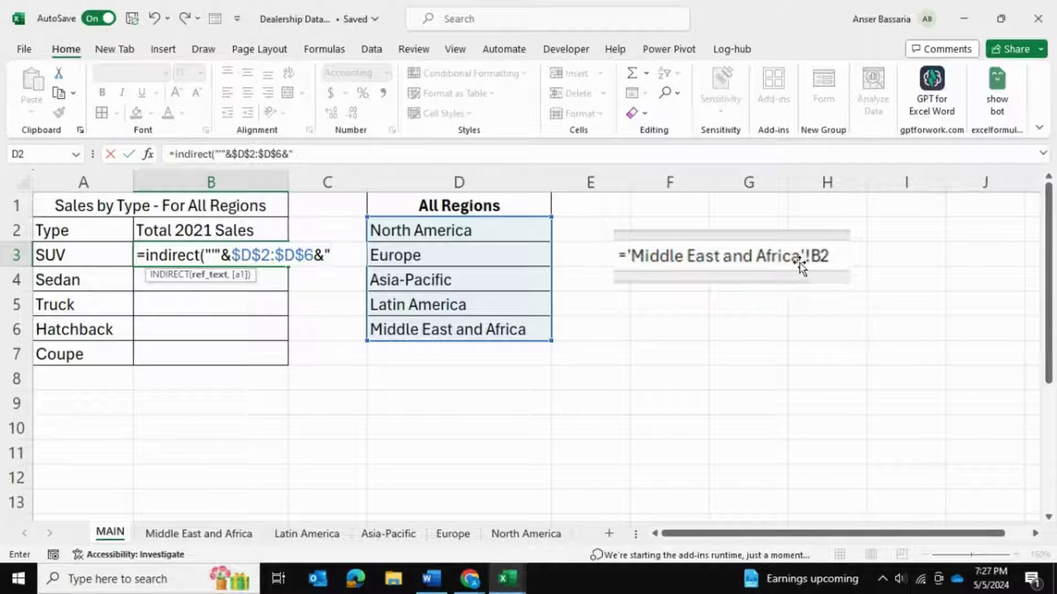
text('!)
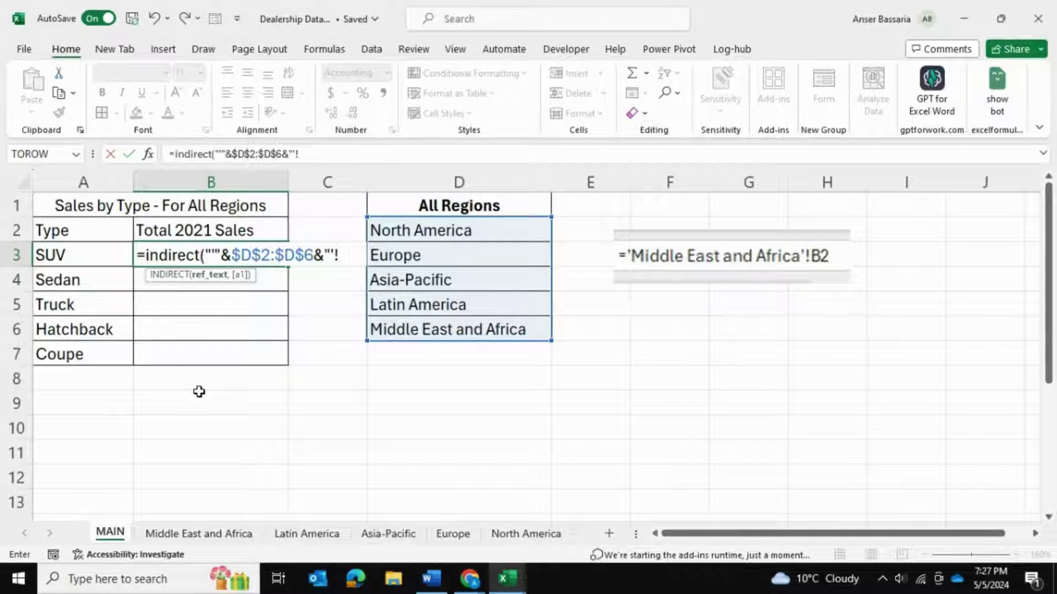
text(c2)
text(:c)
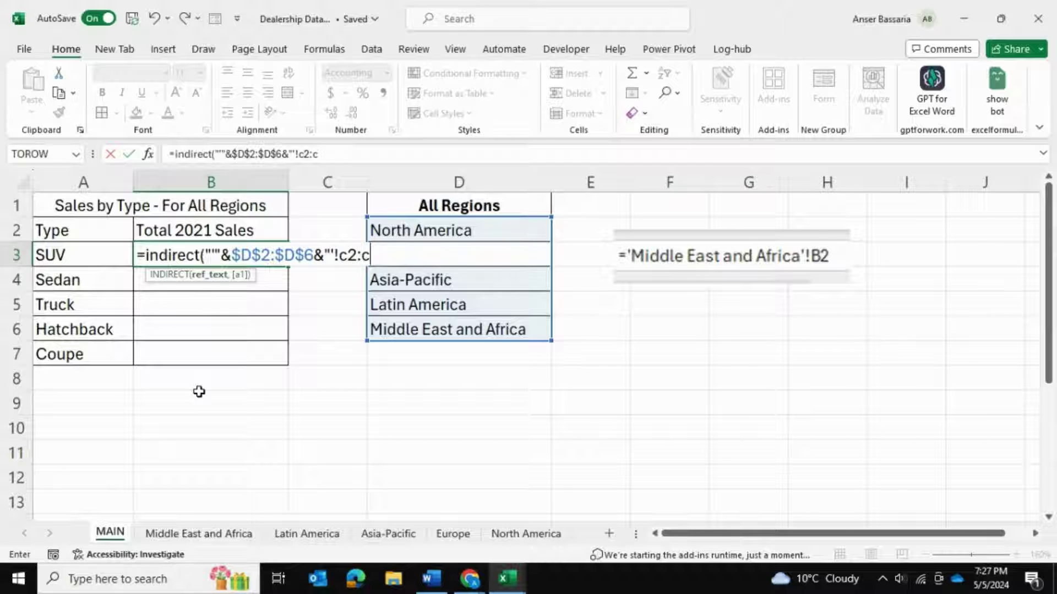
text(150)
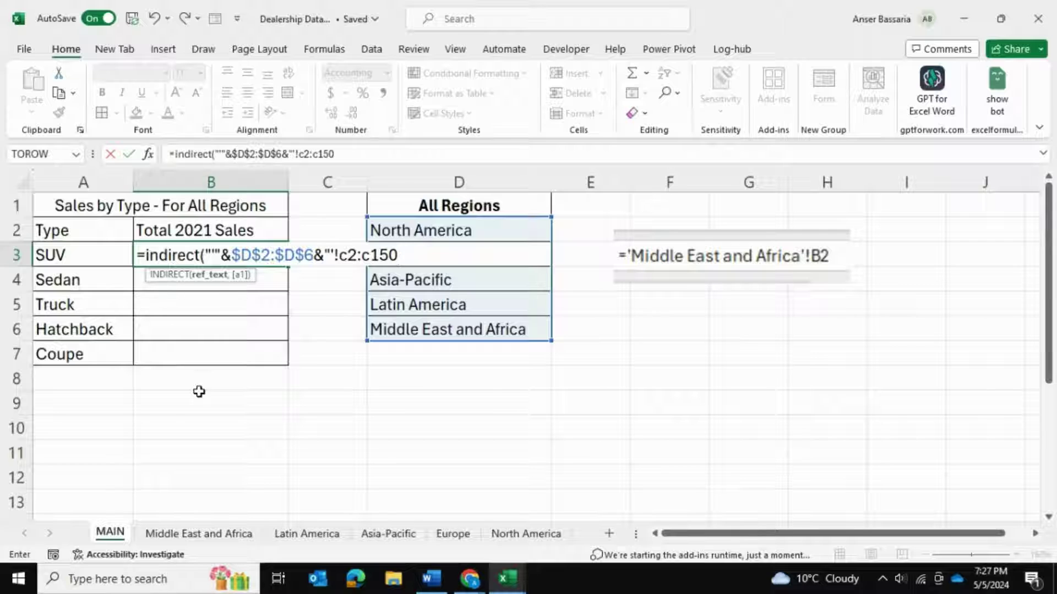
text("))
- Commit the INDIRECT formula and inspect its #VALUE! results spilled across B3:B7
key(Return)
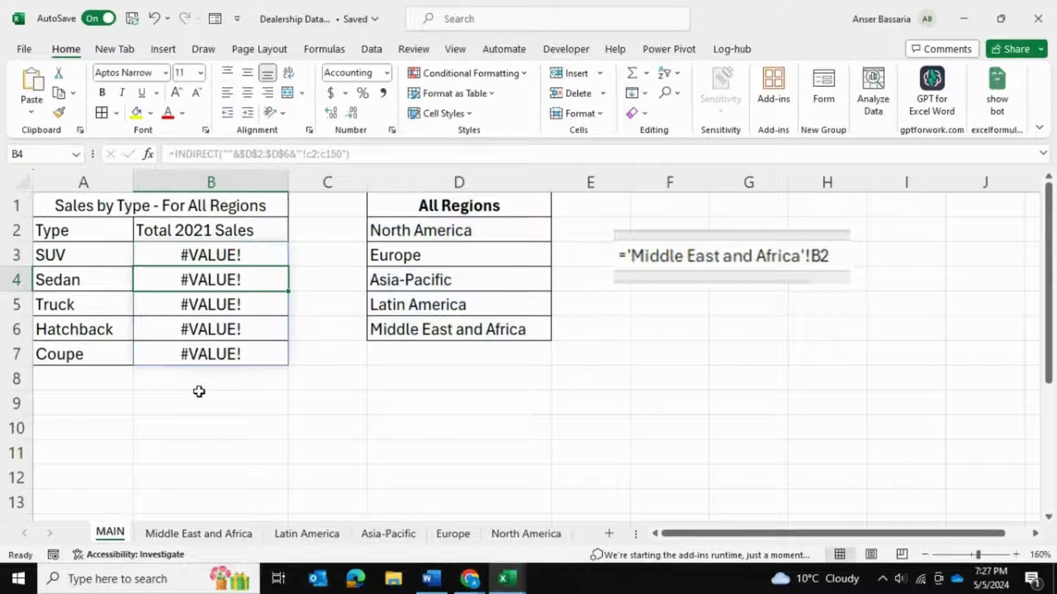
click(329, 302)
drag(262, 260, 250, 354)
click(358, 358)
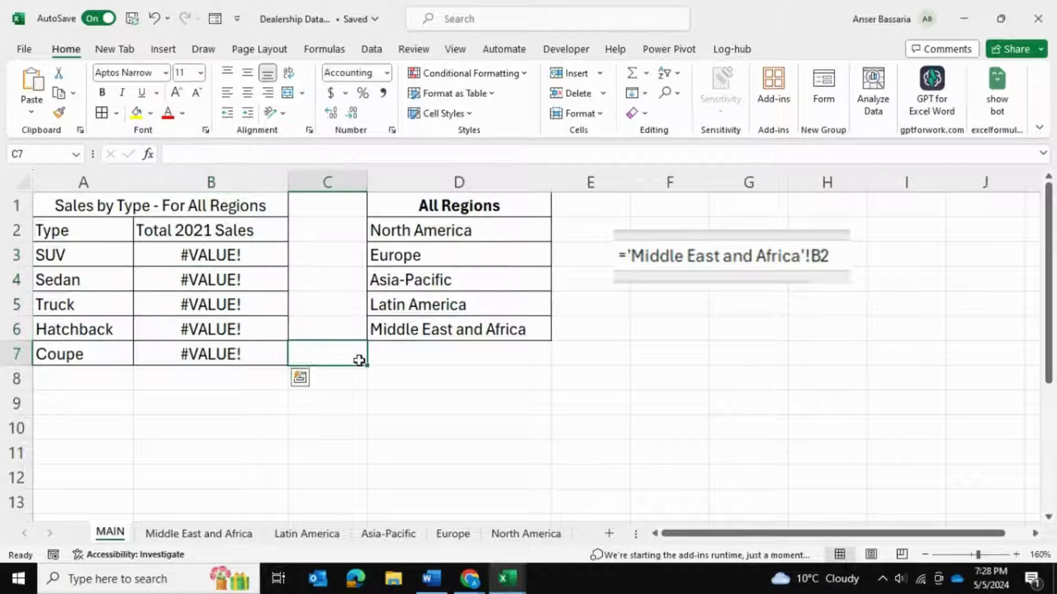
drag(221, 248, 217, 353)
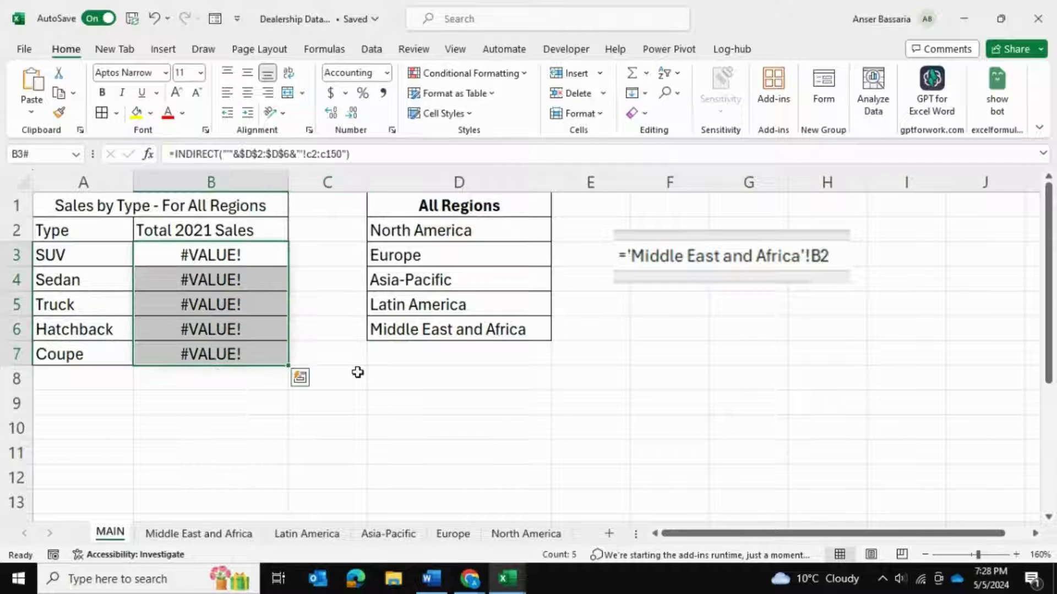
click(346, 333)
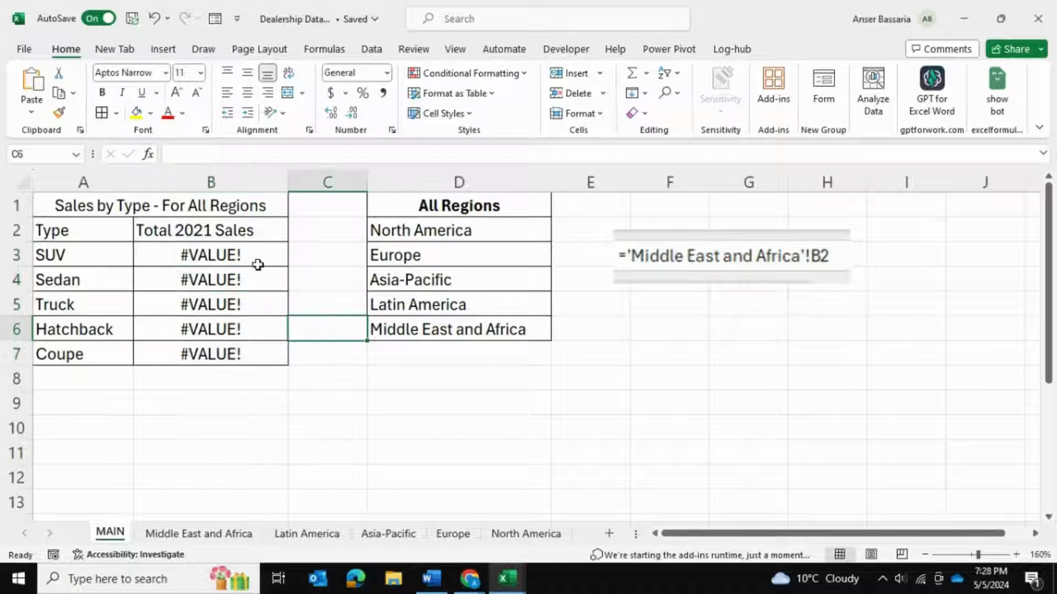
click(260, 263)
- Wrap the INDIRECT in SUMIF with criterion A3 and placeholder sum range F6:F8
click(176, 156)
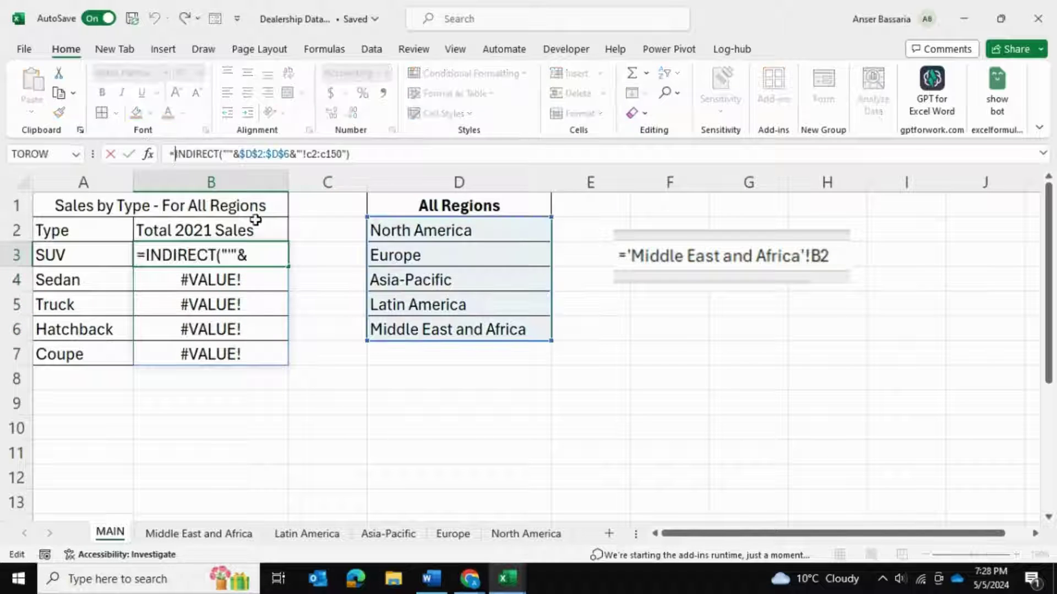
text(sumif)
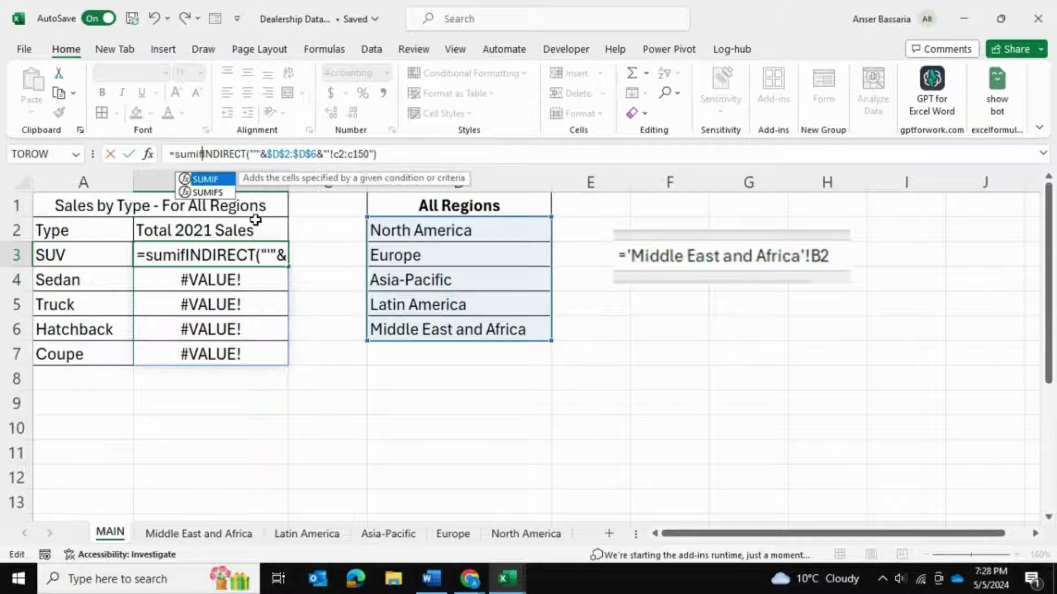
text(()
key(End)
text(,)
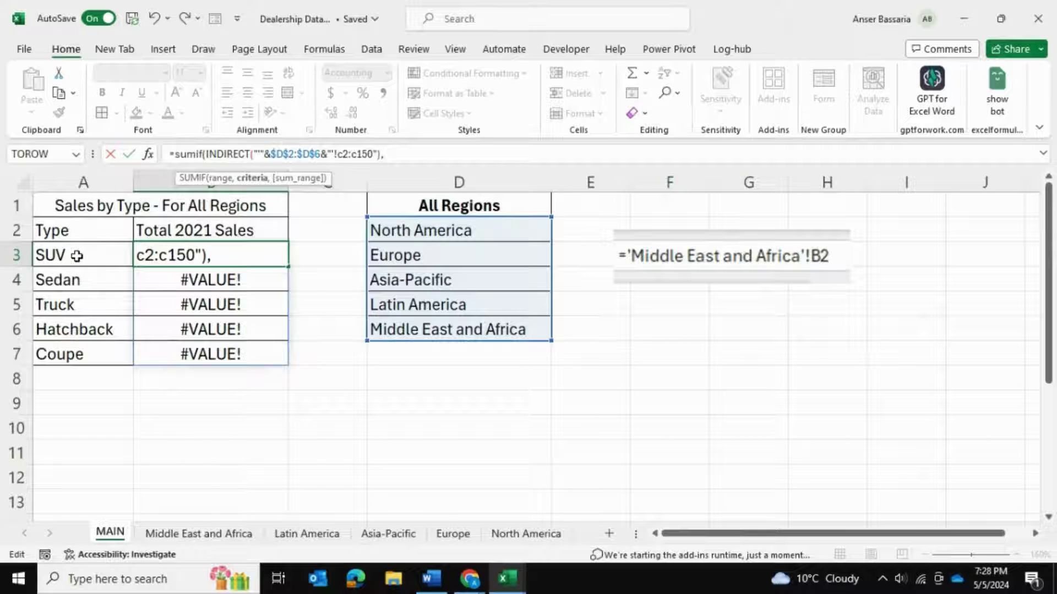
click(77, 255)
text(,)
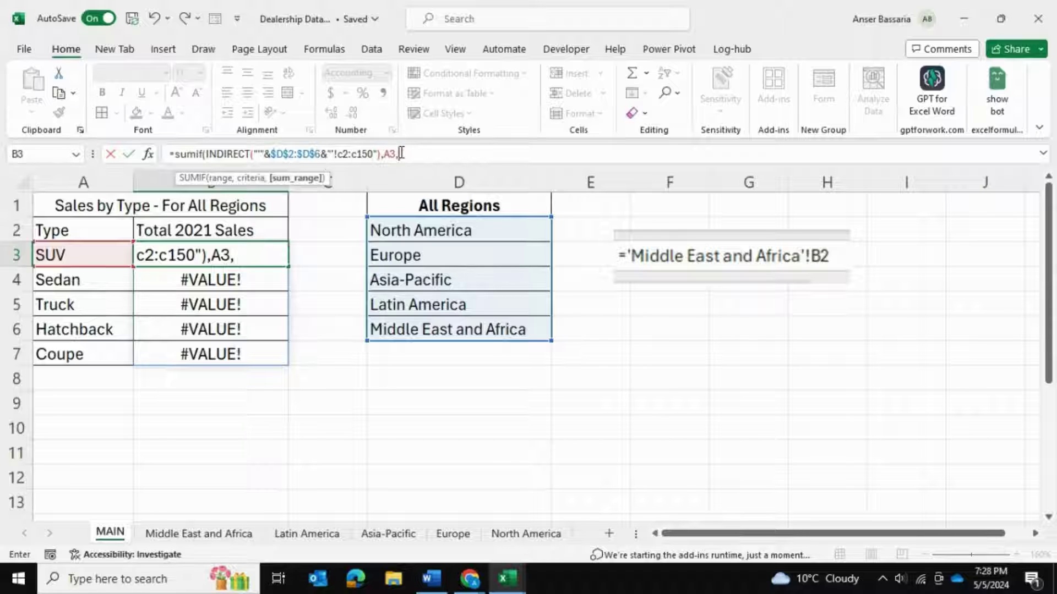
drag(653, 330, 681, 383)
key(Return)
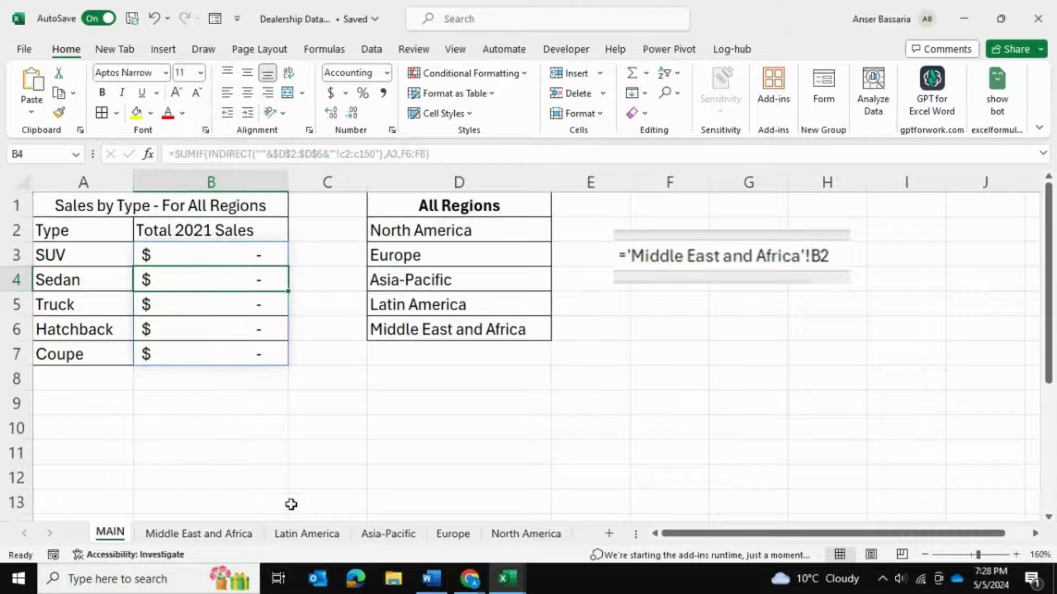
- Check the 2021 SALES column on Middle East and Africa, then select MAIN's B3
click(219, 535)
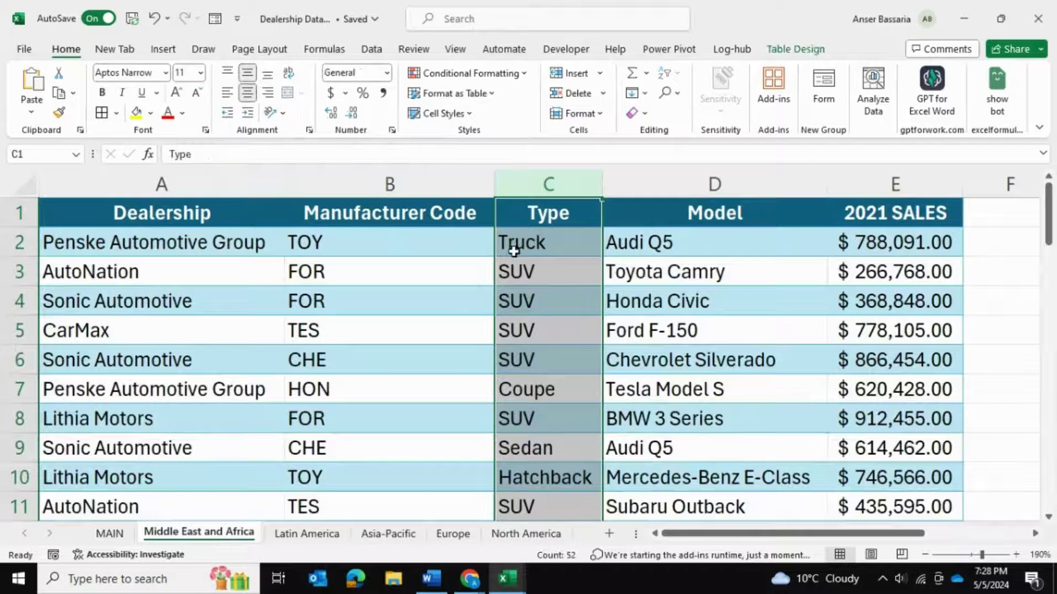
click(896, 185)
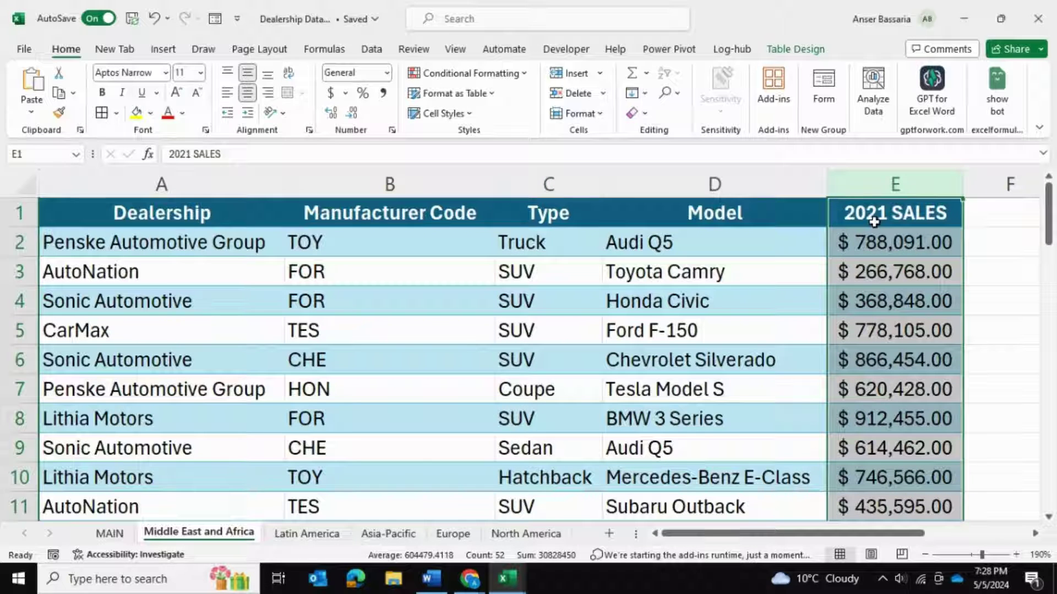
click(109, 533)
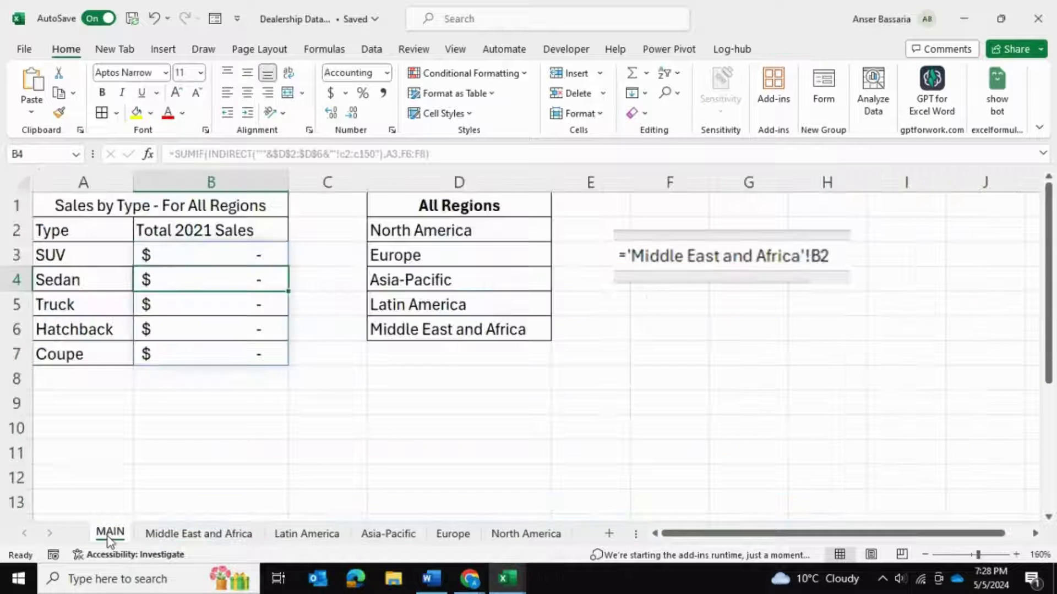
click(190, 247)
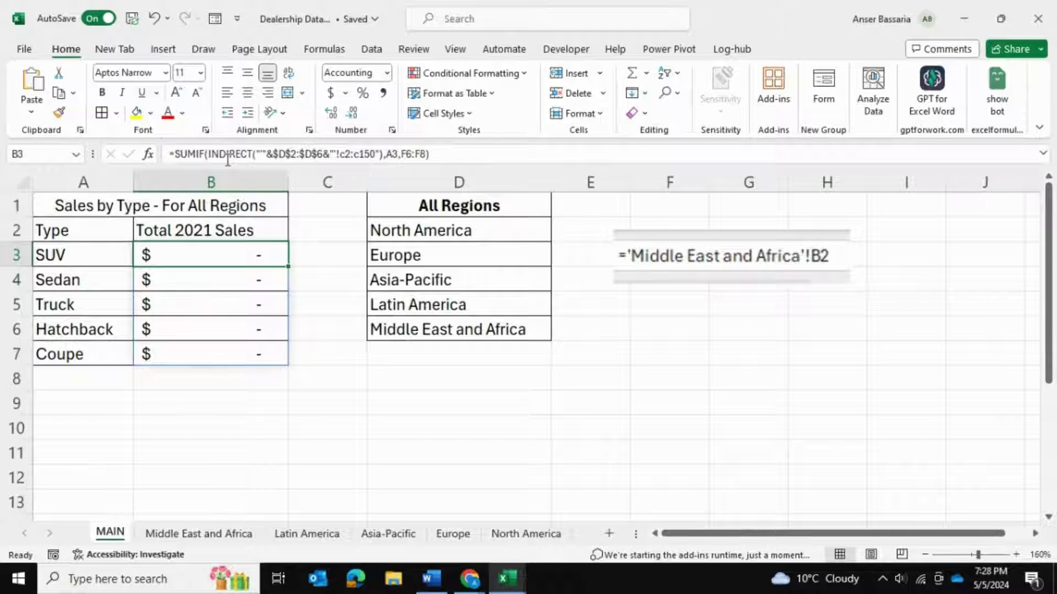
click(99, 255)
click(224, 257)
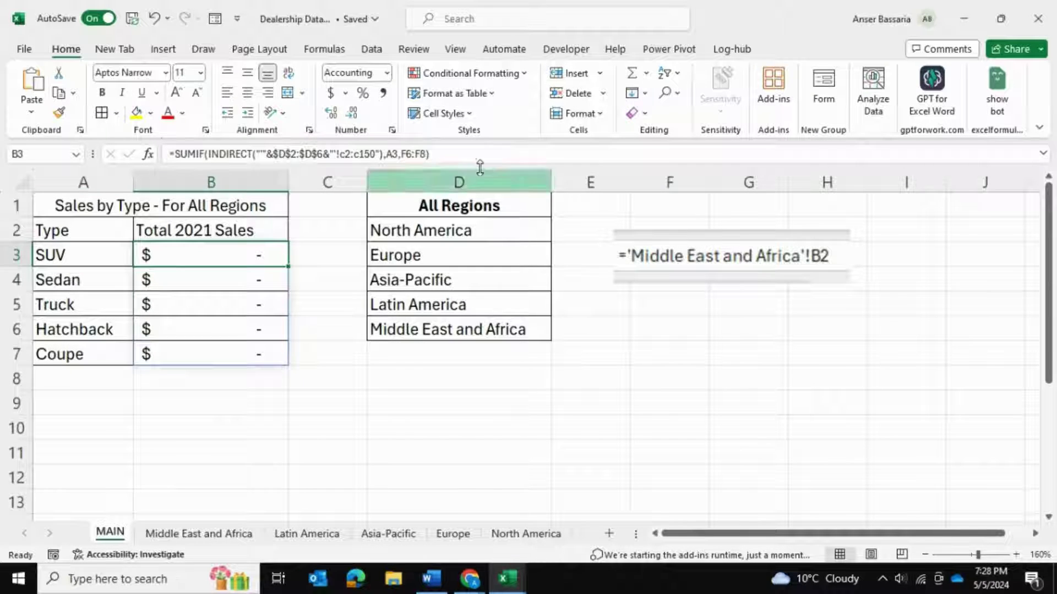
- Replace the F6:F8 sum range with a copy of the INDIRECT sheet-range expression
click(426, 154)
drag(426, 154, 401, 155)
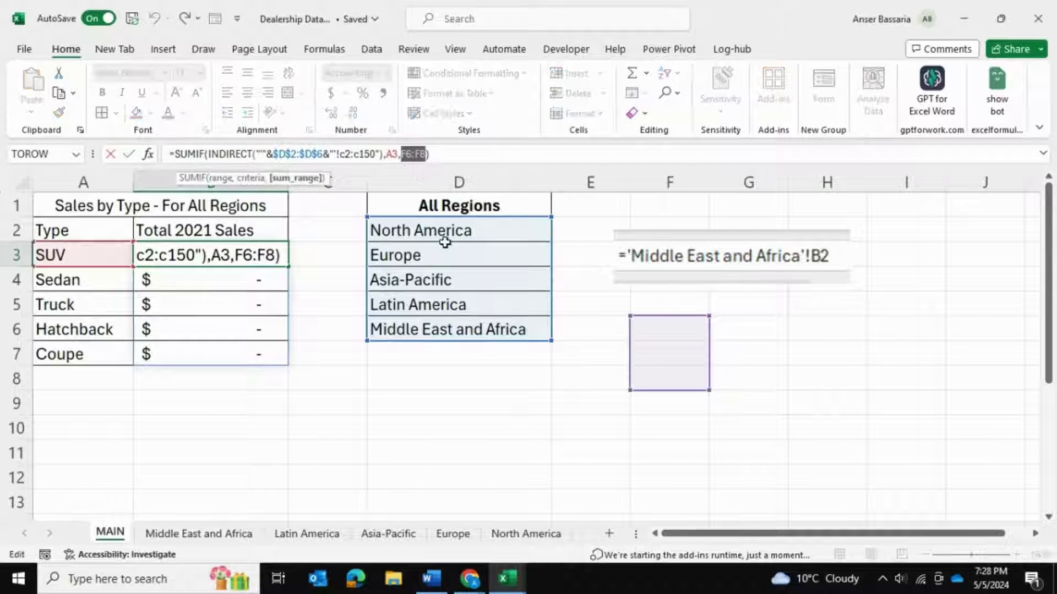
key(BackSpace)
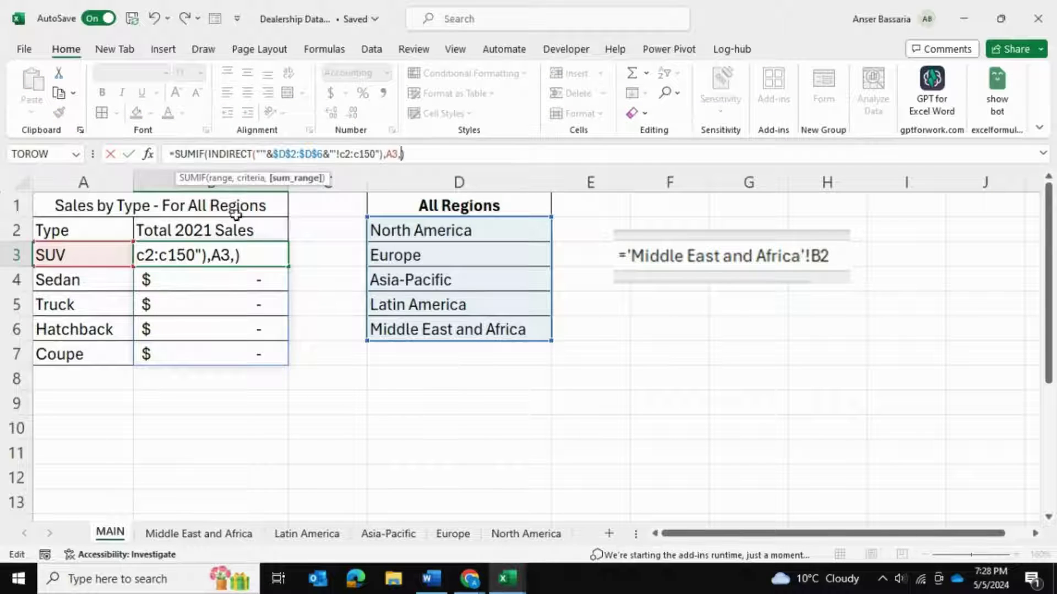
drag(208, 158, 383, 158)
key(ctrl+c)
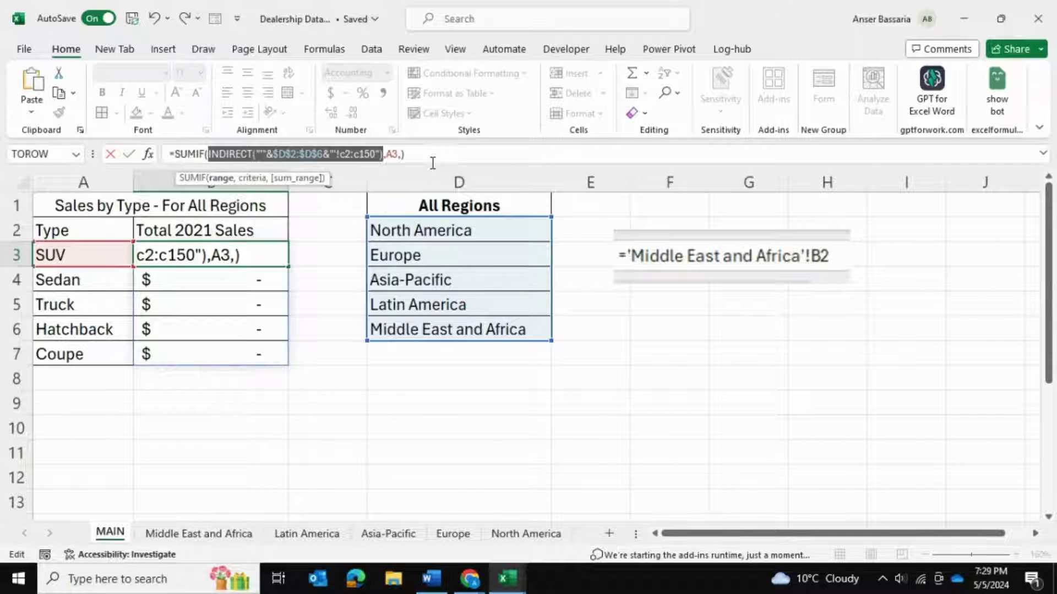
click(402, 154)
key(ctrl+v)
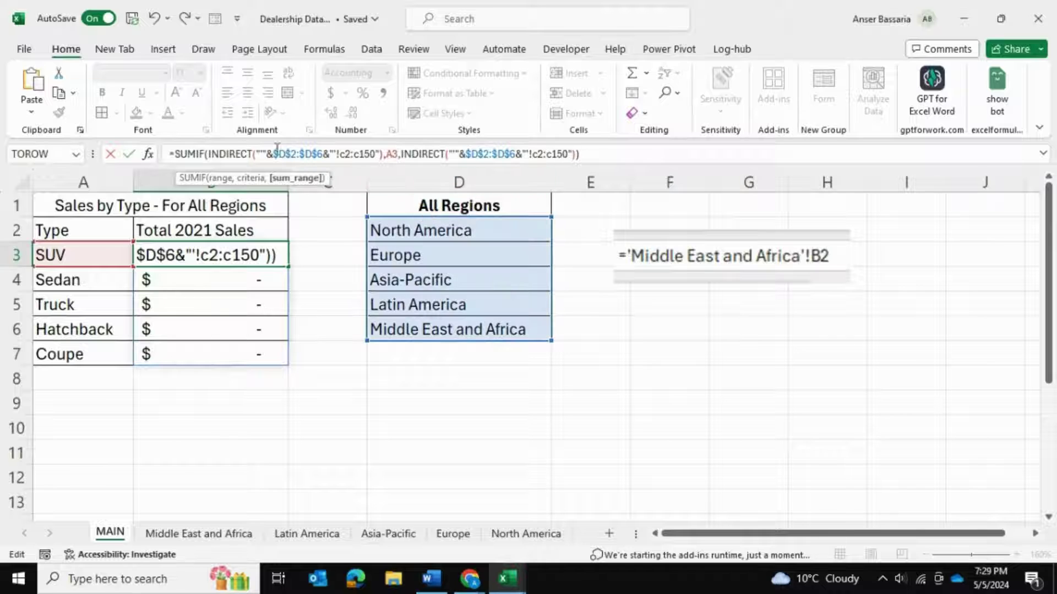
- Change the sum range to e2:e150 and commit the formula to B3:B7
click(537, 156)
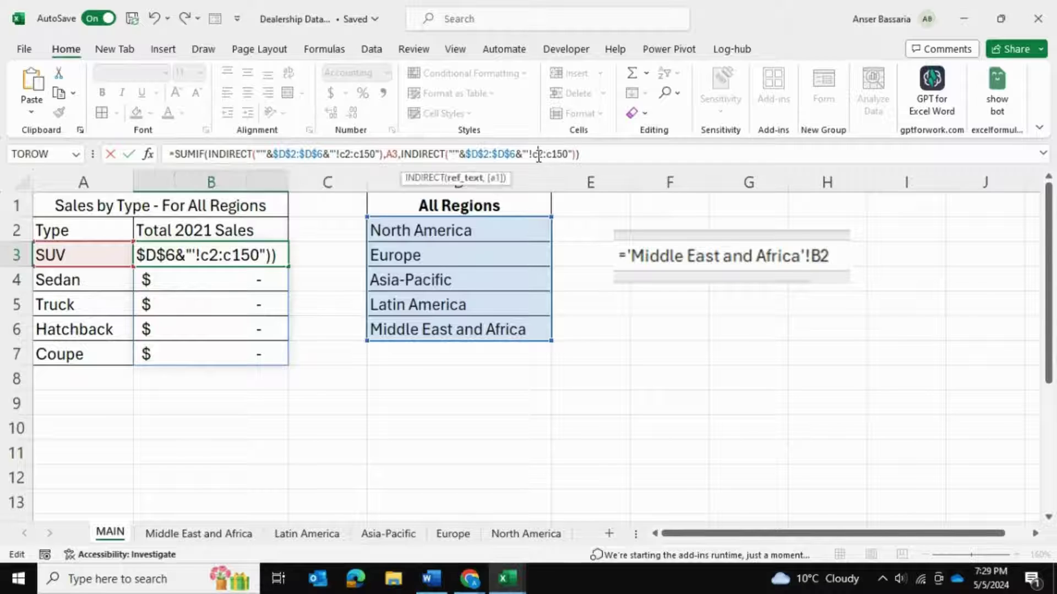
key(BackSpace)
text(e)
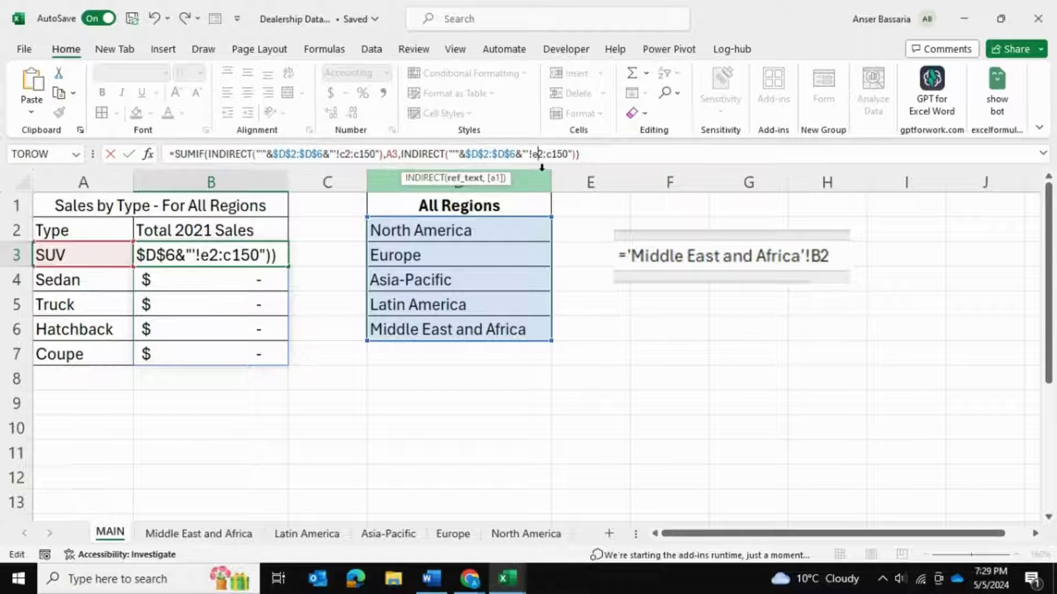
click(553, 156)
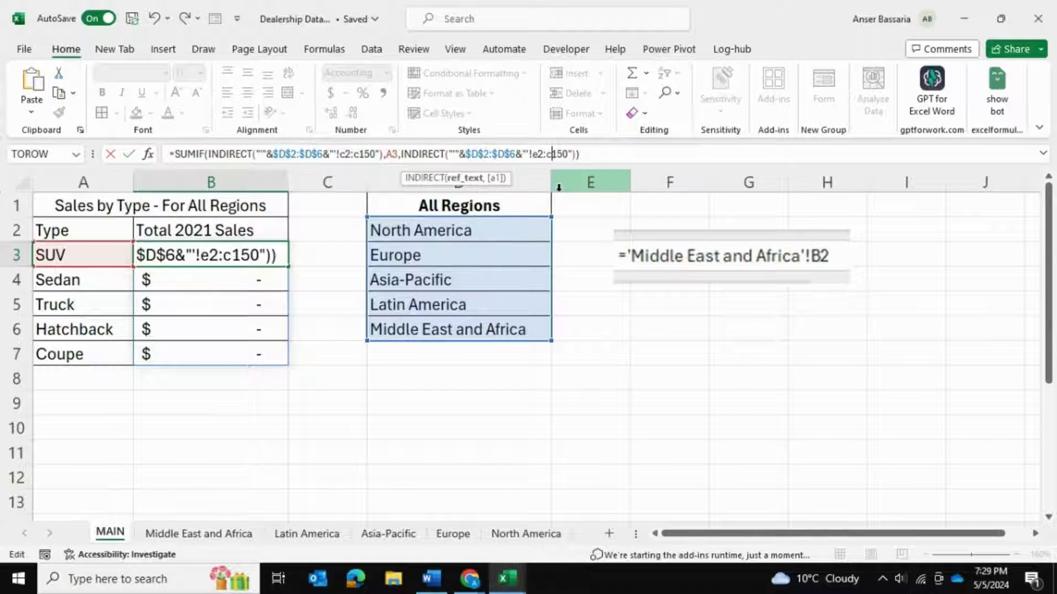
key(BackSpace)
text(e)
key(ctrl+Return)
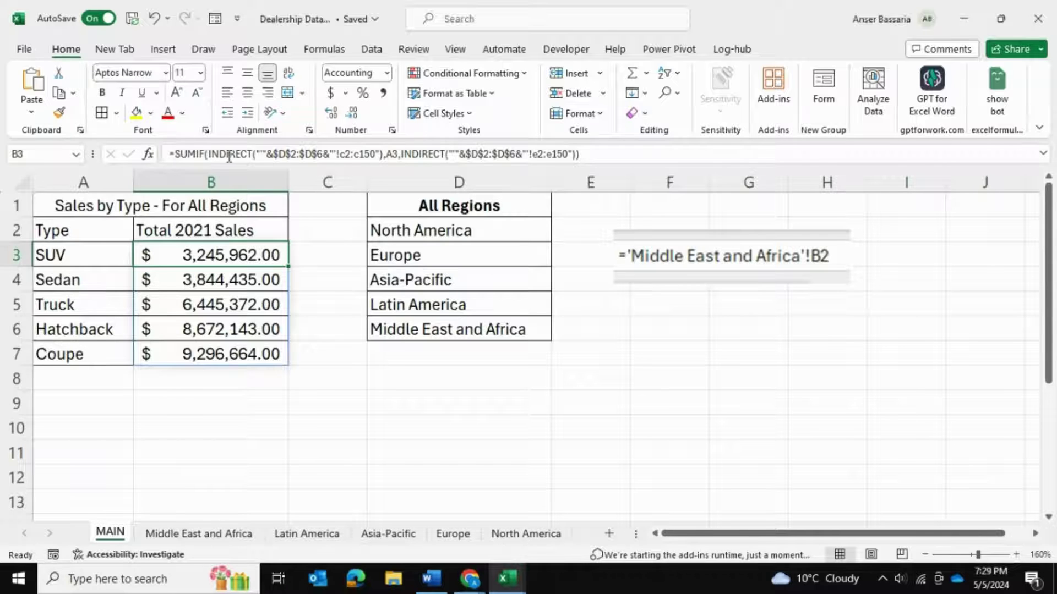
- Wrap B3's SUMIF in SUMPRODUCT so it shows the SUV total of $31,504,576.00
click(175, 154)
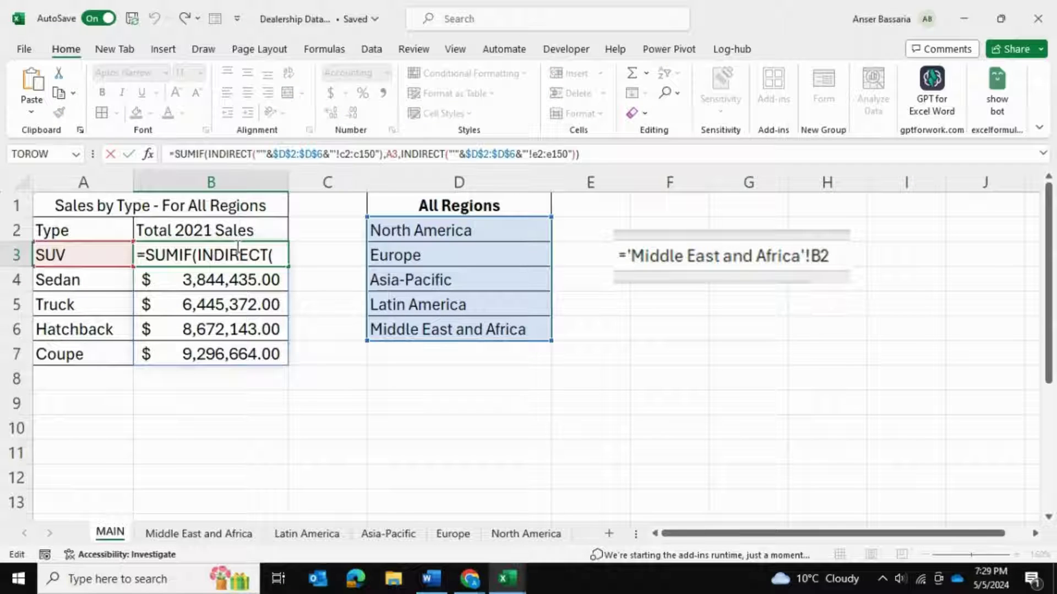
text(sumproduct)
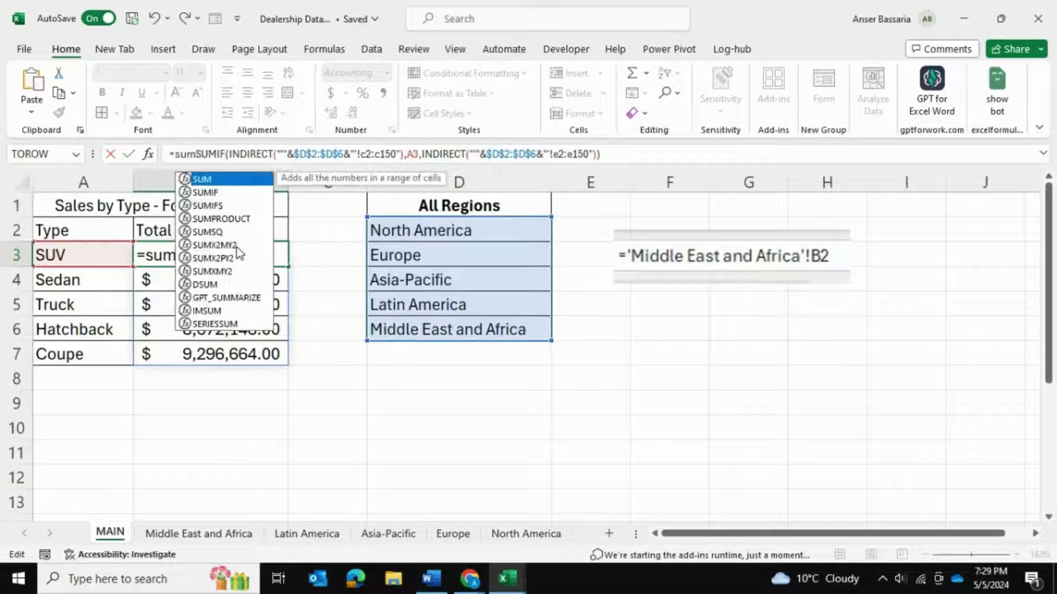
text(()
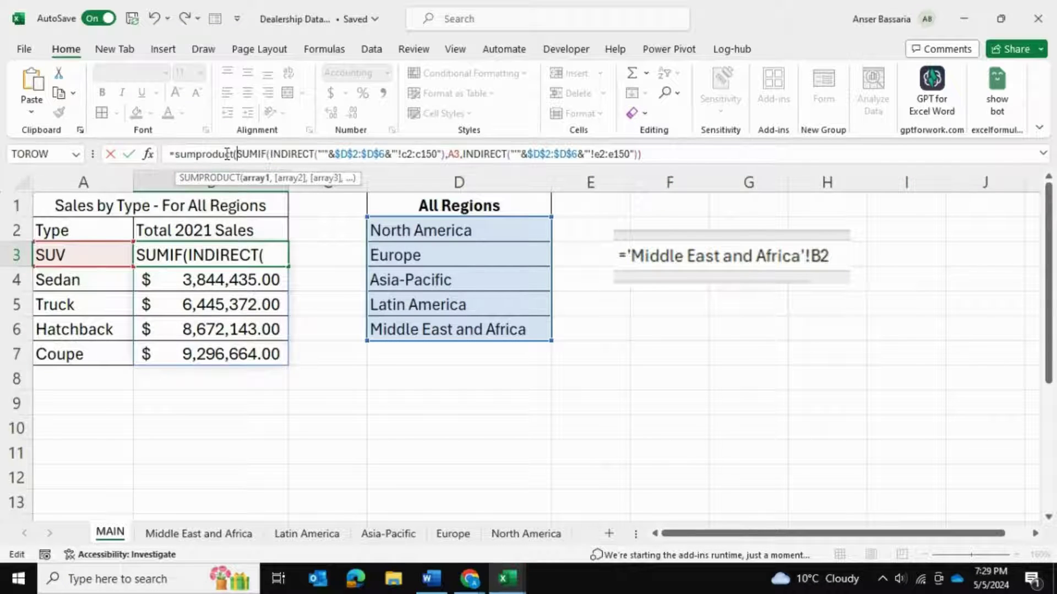
click(655, 153)
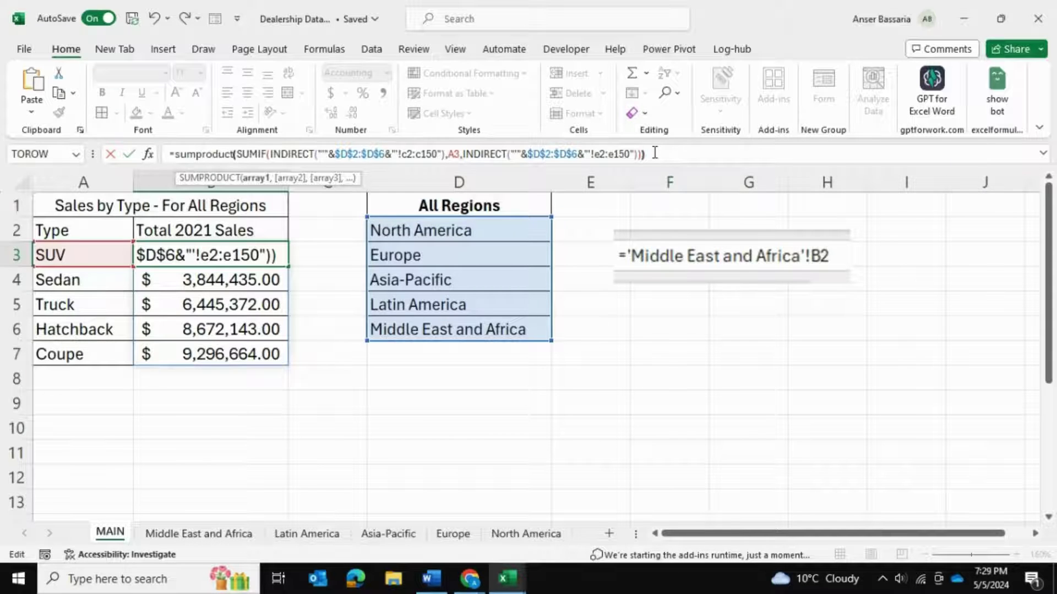
text())
key(Return)
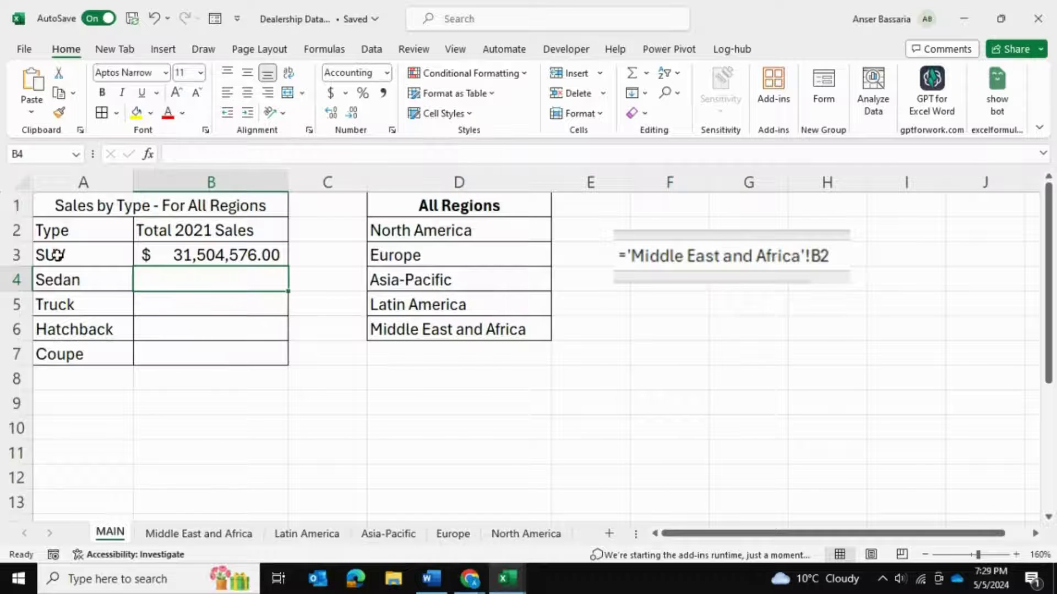
- Cancel a stray entry in A3 and glance through the region sheets before returning to MAIN
click(80, 257)
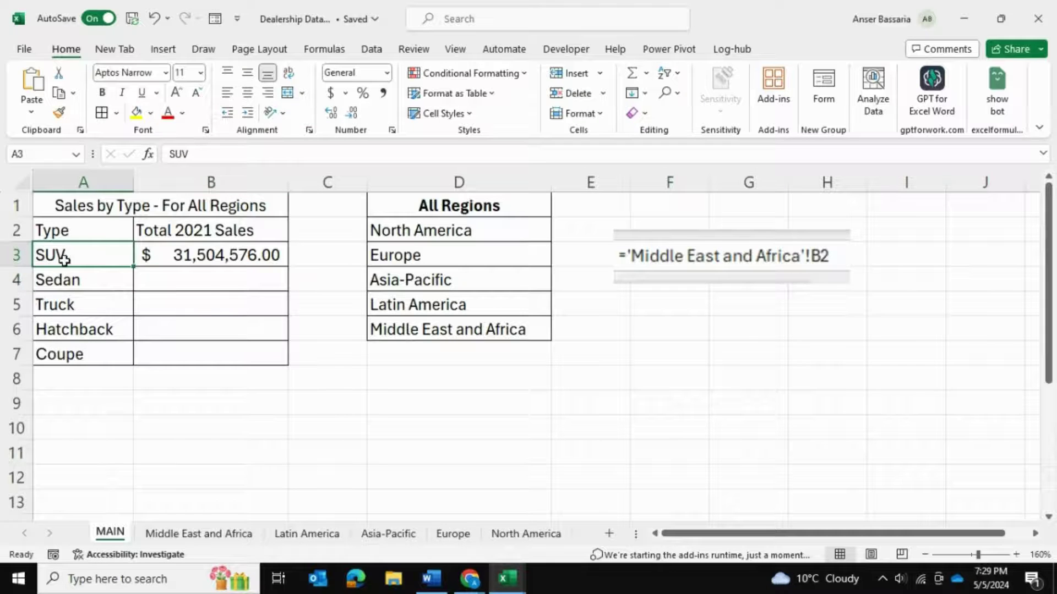
text(2)
key(Escape)
click(157, 531)
click(307, 534)
click(388, 534)
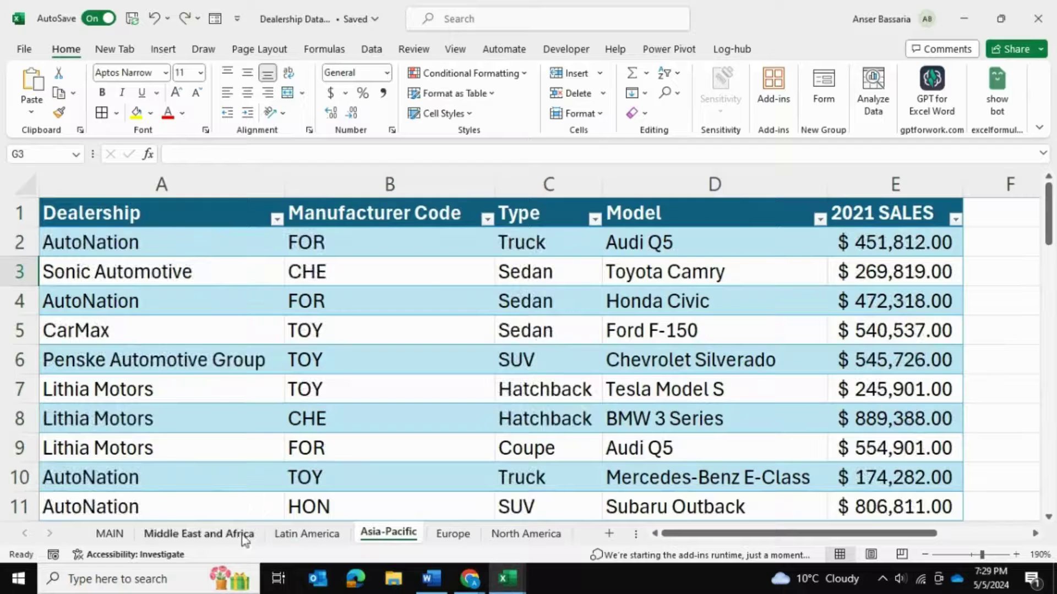
click(132, 534)
- Fill B3's SUMPRODUCT formula down to B7 for Sedan, Truck, Hatchback and Coupe
click(279, 256)
drag(288, 266, 290, 361)
click(210, 453)
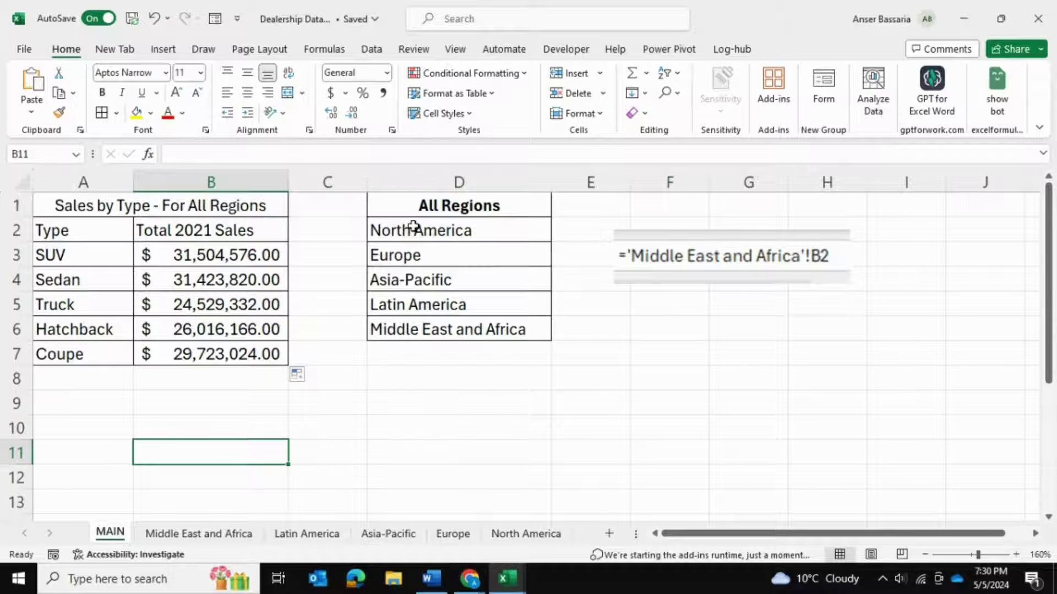
- Review the D2:D6 region list and the SUV, Sedan and Truck total rows
drag(412, 229, 413, 331)
click(412, 330)
drag(49, 252, 181, 255)
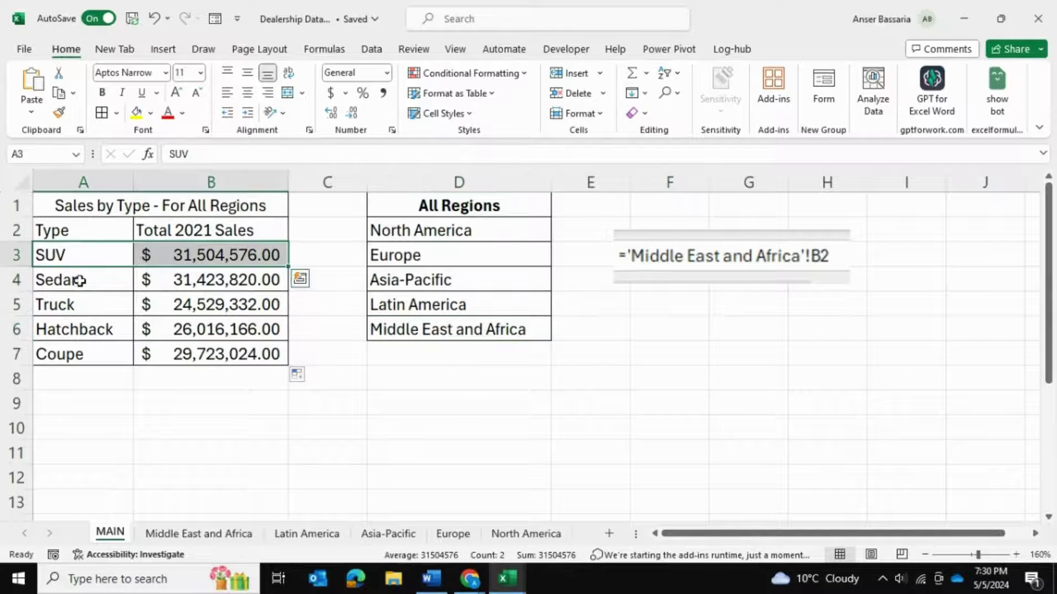
drag(78, 278, 183, 278)
drag(83, 304, 193, 312)
click(158, 435)
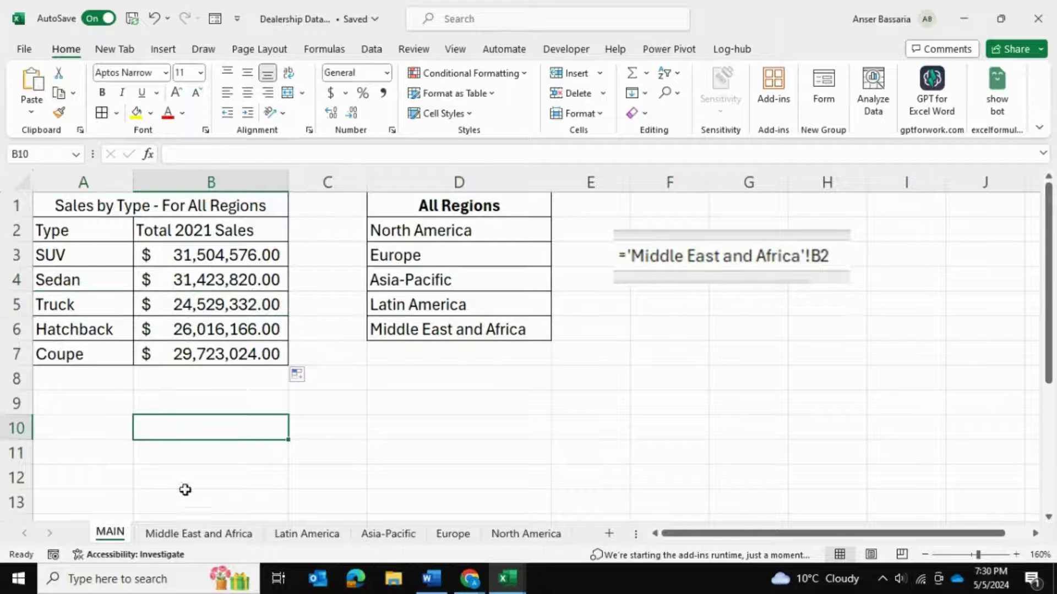
click(202, 533)
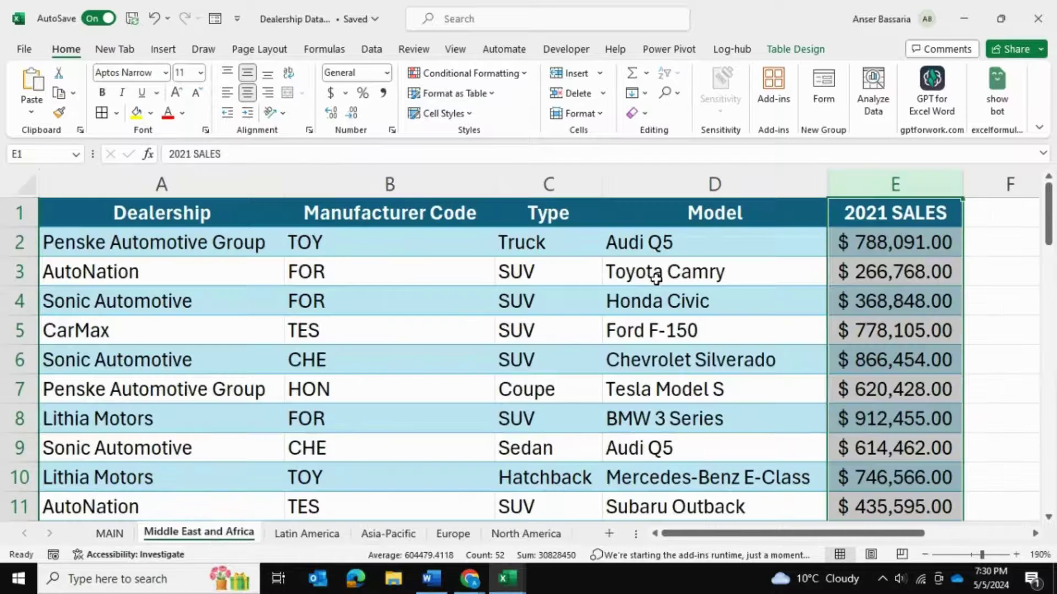
click(975, 260)
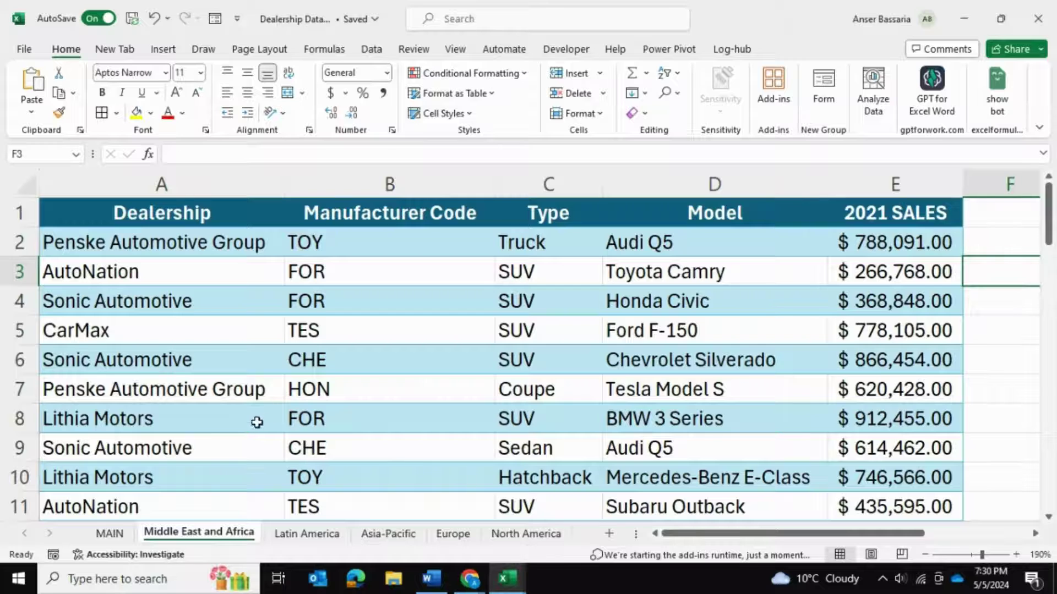
click(110, 534)
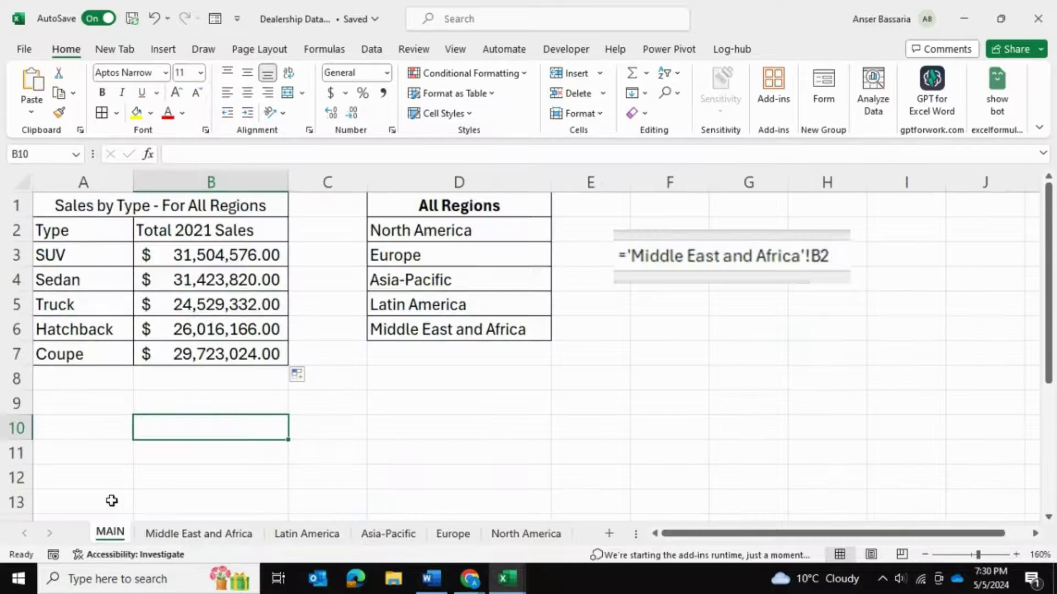
click(168, 307)
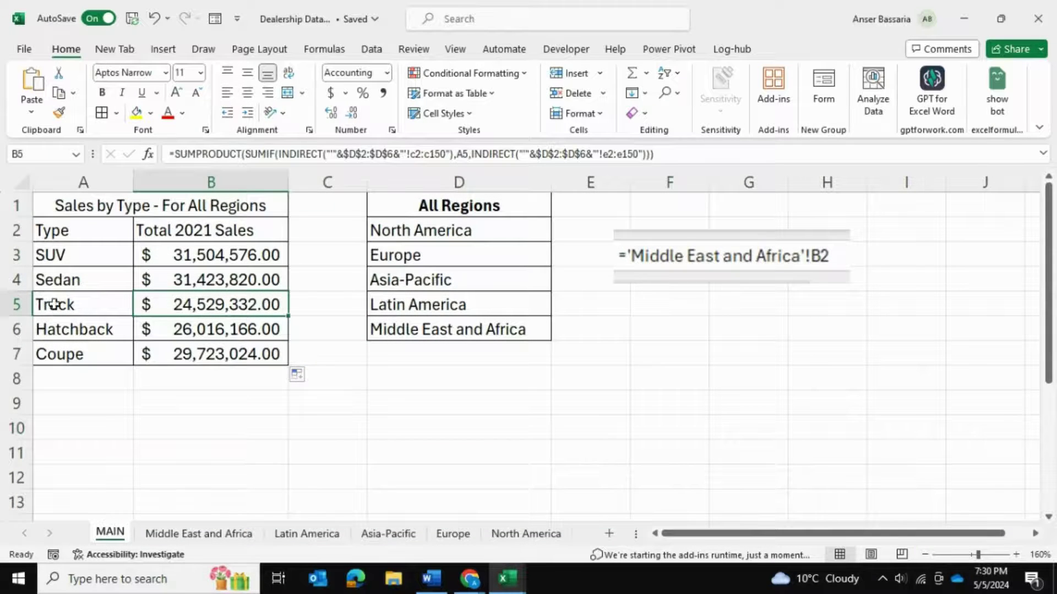
drag(53, 304, 165, 303)
click(386, 353)
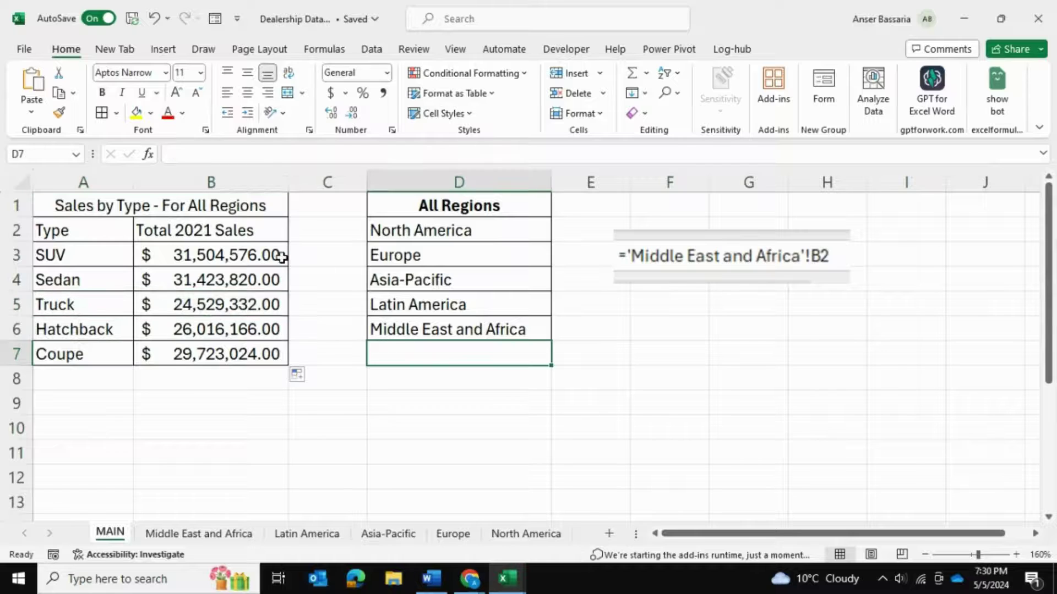
click(223, 259)
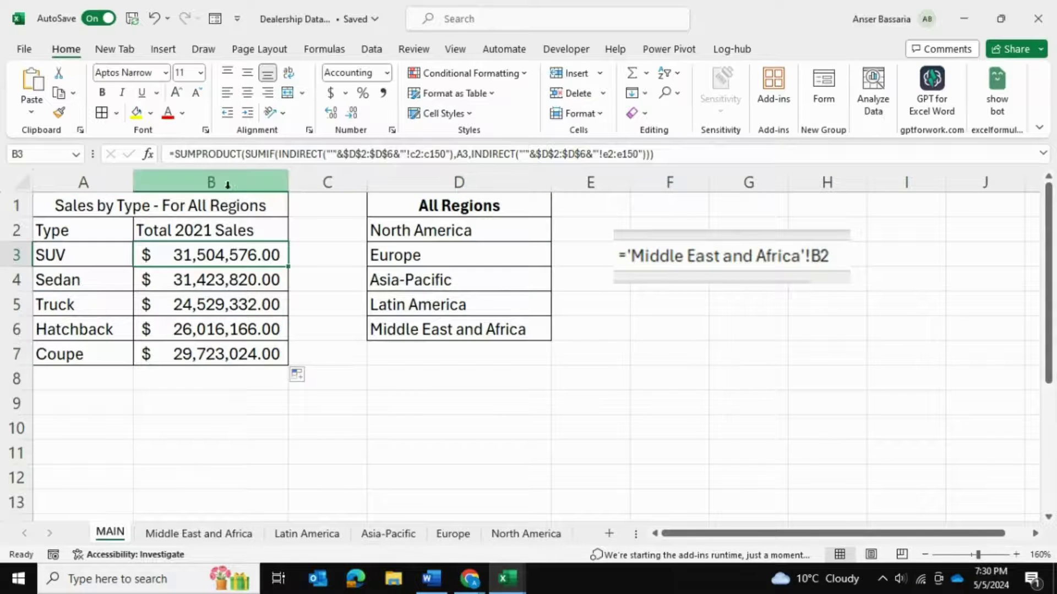